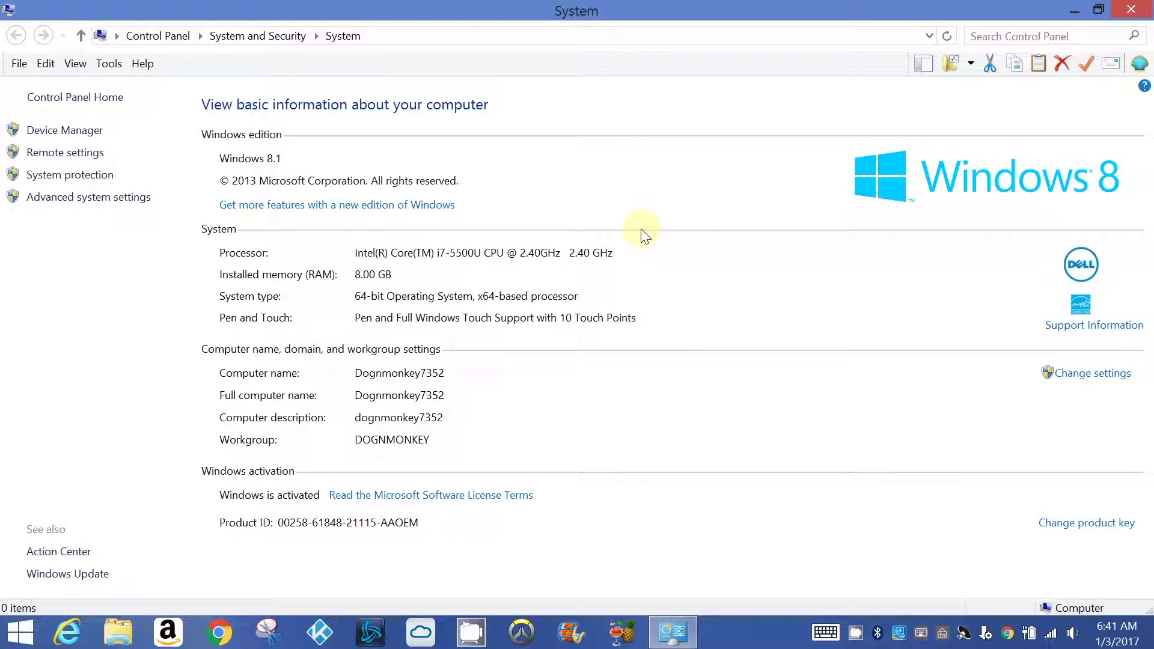
Check the graphics adapter's memory in Screen Resolution's advanced settings, then close both windows.
{"action": "left_click", "coordinate": [1131, 10]}
{"action": "right_click", "coordinate": [659, 170]}
{"action": "left_click", "coordinate": [774, 343]}
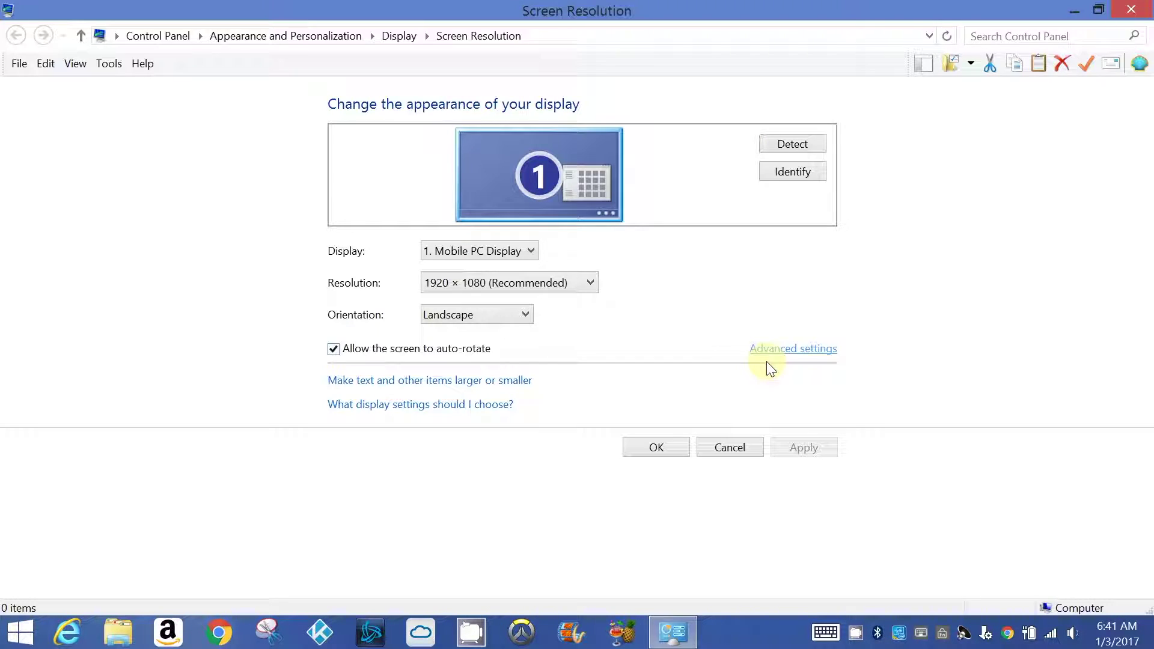
{"action": "left_click", "coordinate": [806, 350]}
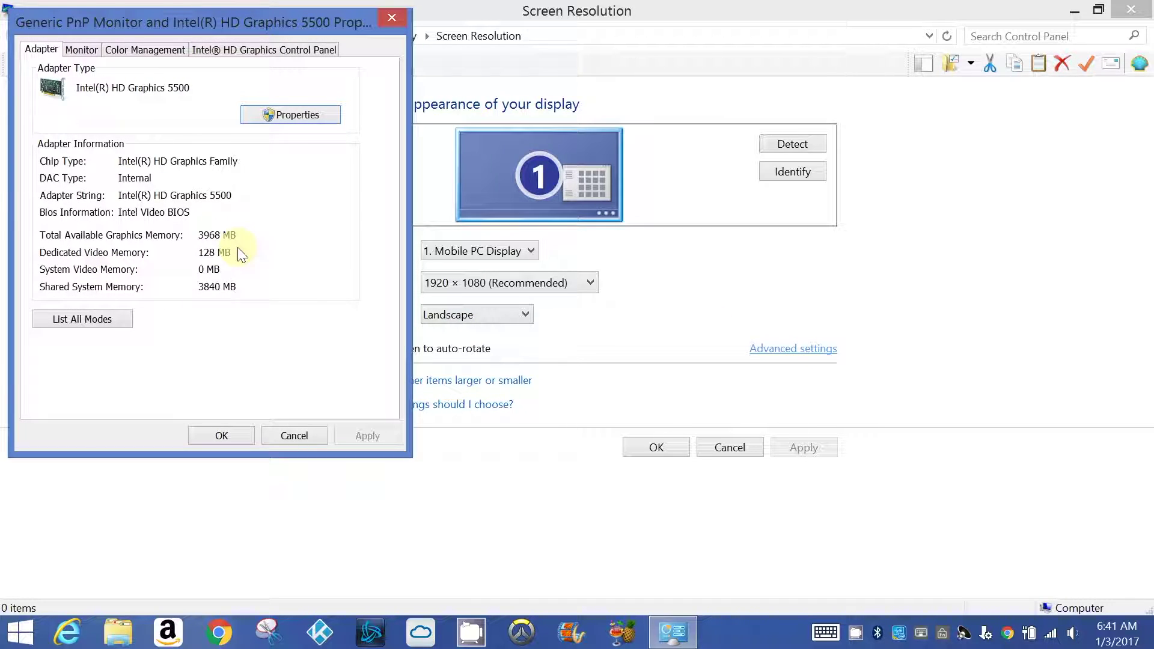
{"action": "key", "text": "Escape"}
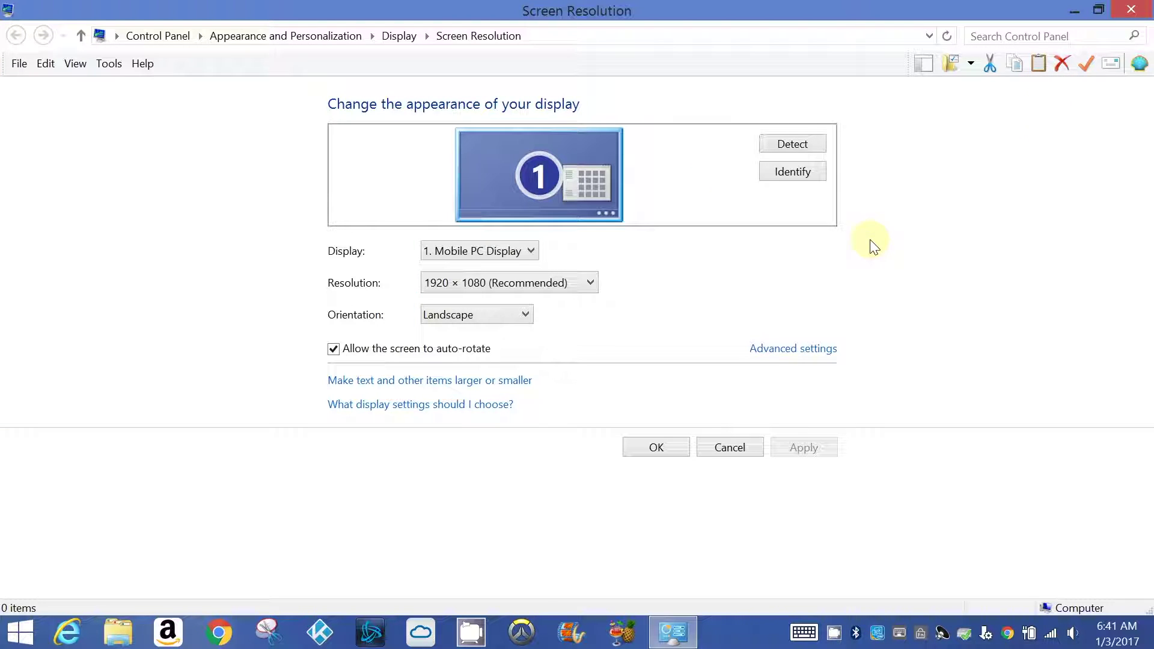
{"action": "left_click", "coordinate": [1131, 10]}
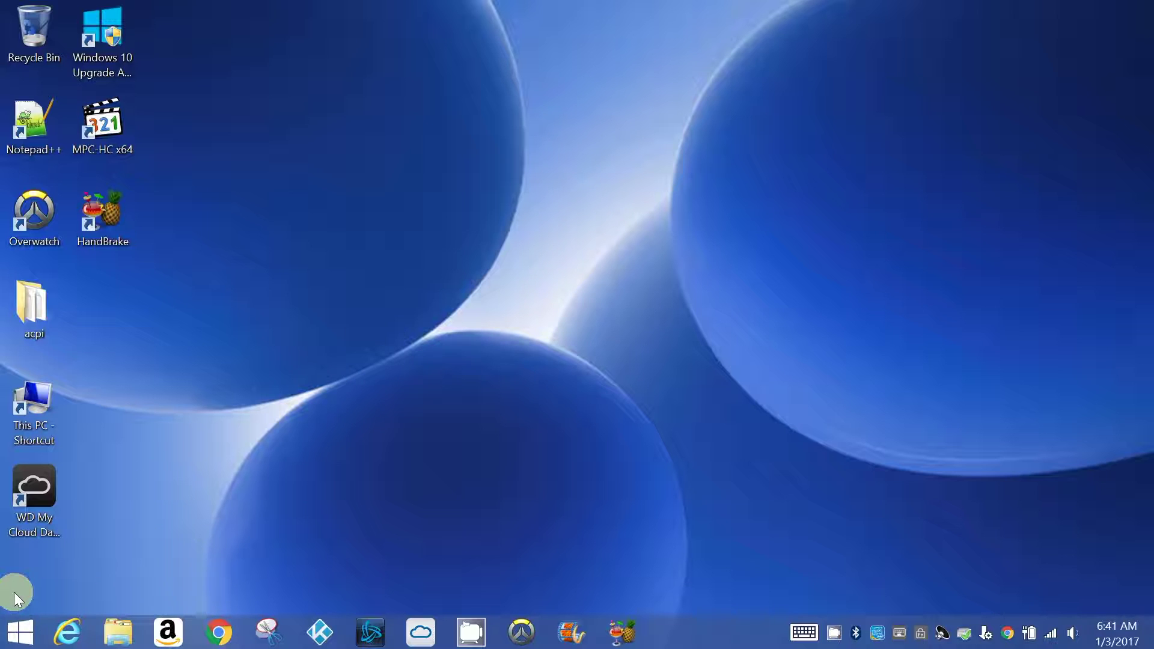
Launch Computer Management from Start > Control Panel > Administrative Tools.
{"action": "left_click", "coordinate": [20, 632]}
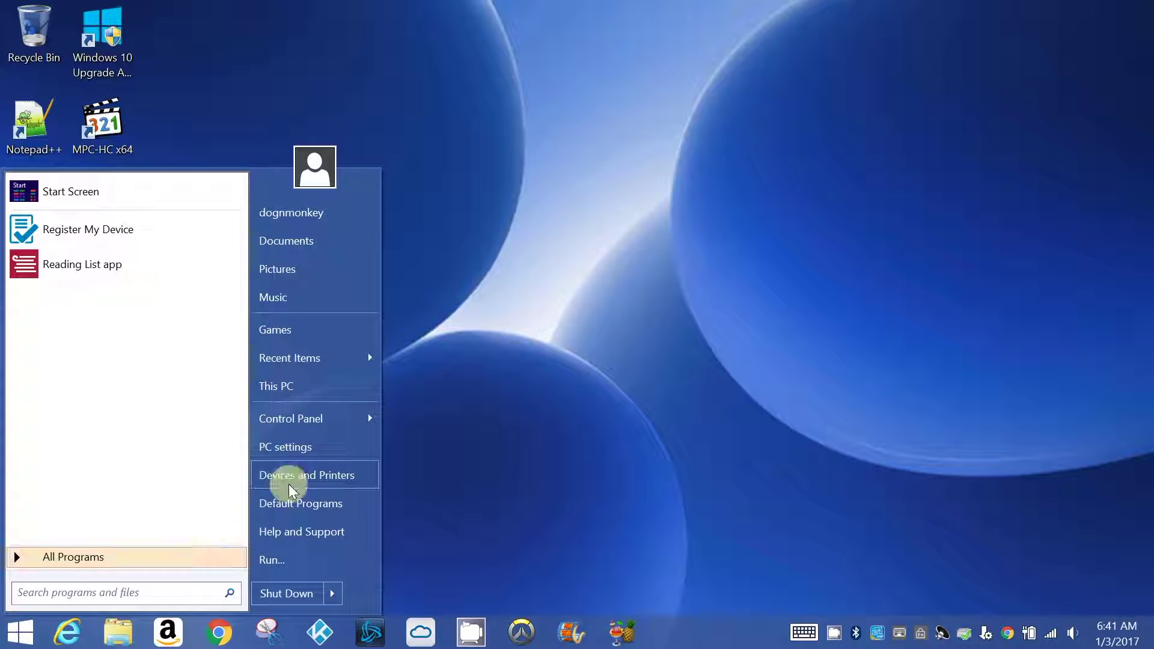
{"action": "mouse_move", "coordinate": [364, 415]}
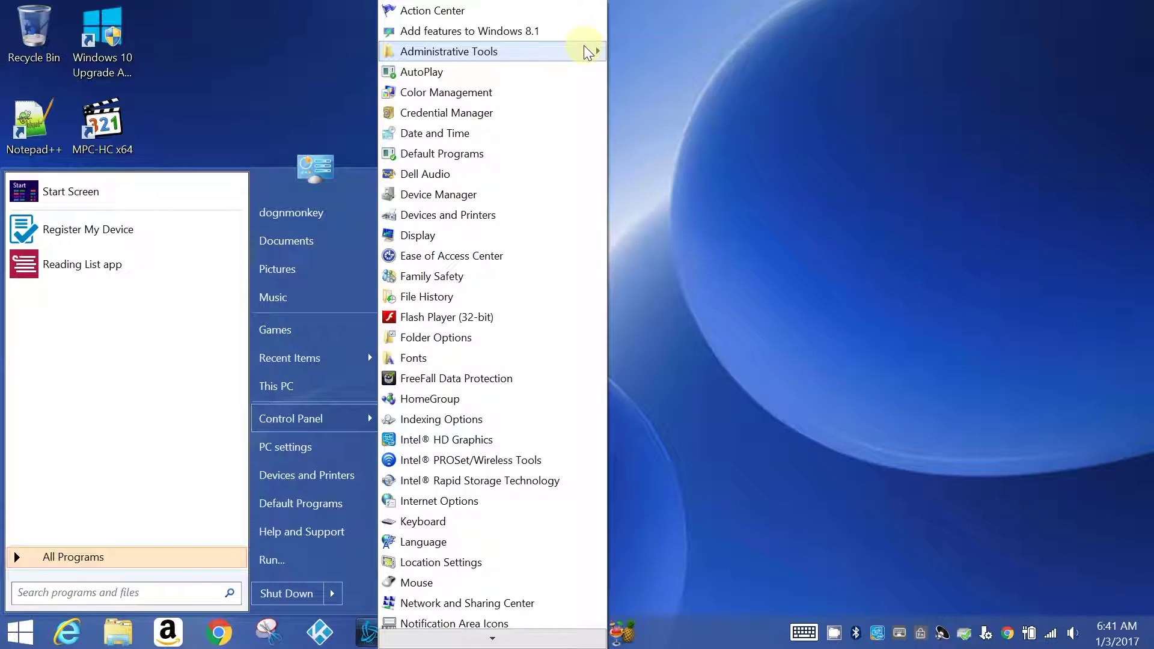
{"action": "mouse_move", "coordinate": [584, 46]}
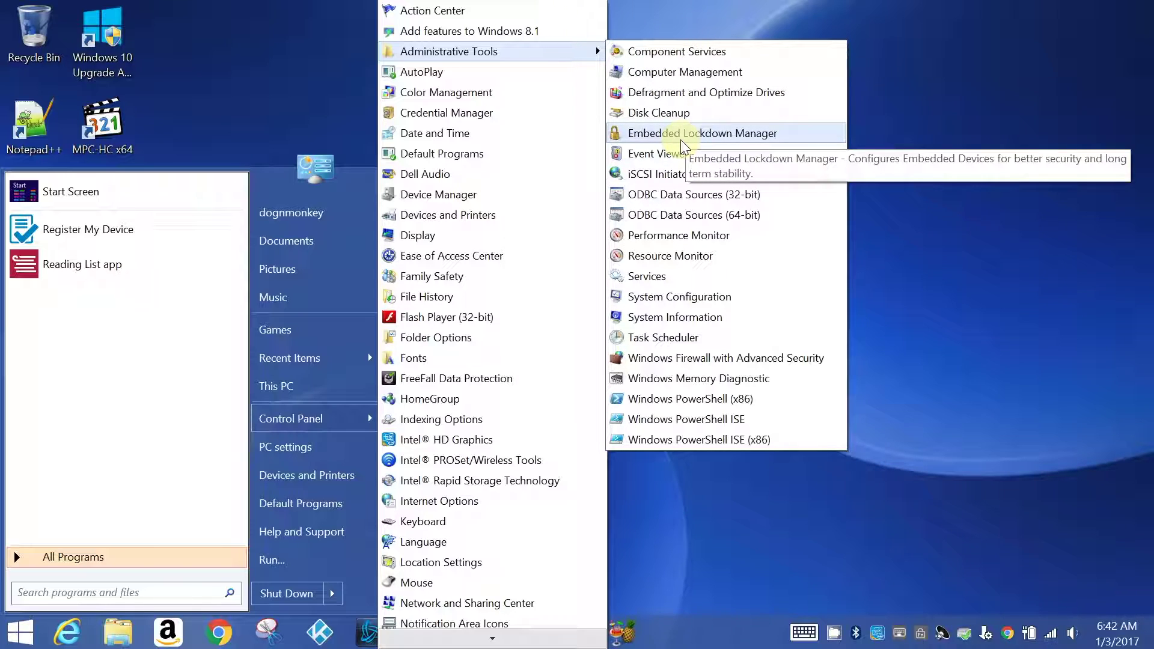
{"action": "left_click", "coordinate": [742, 73]}
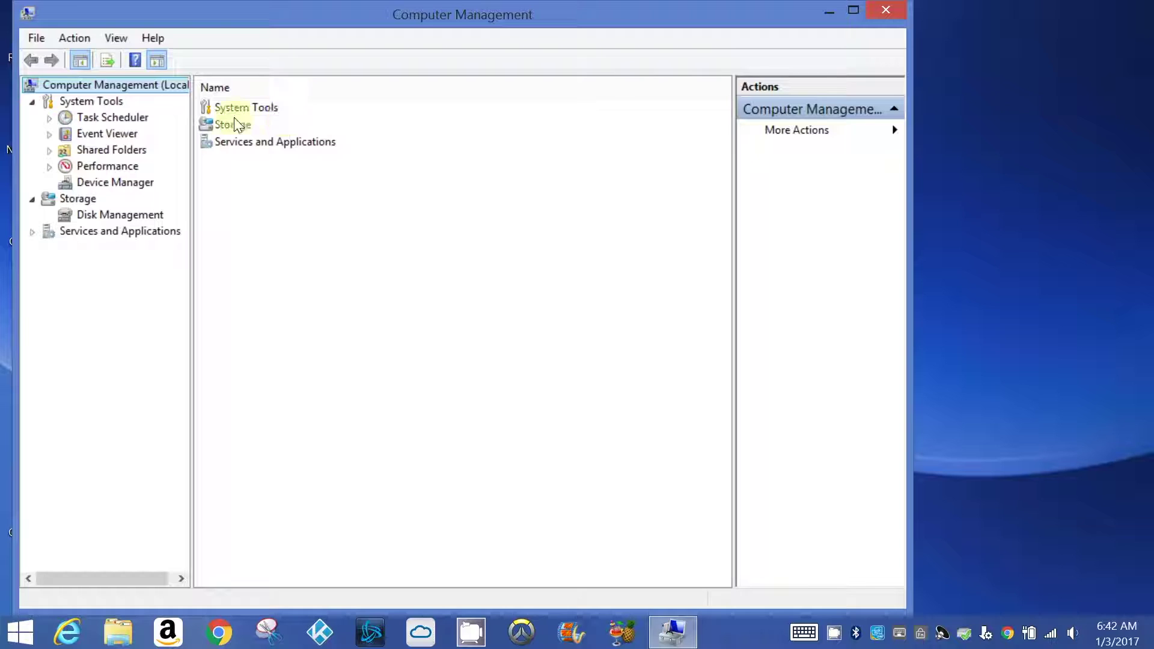
Open Disk Management under Storage and bring up actions for the 922.22 GB OS (C:) partition.
{"action": "double_click", "coordinate": [245, 126]}
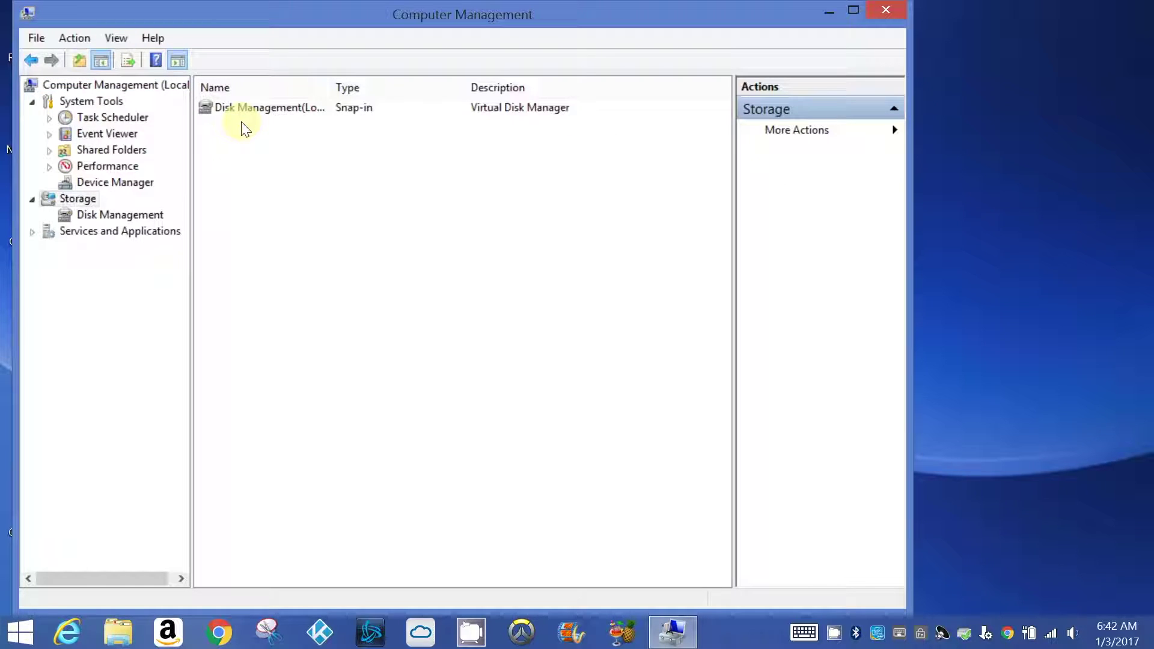
{"action": "double_click", "coordinate": [277, 109]}
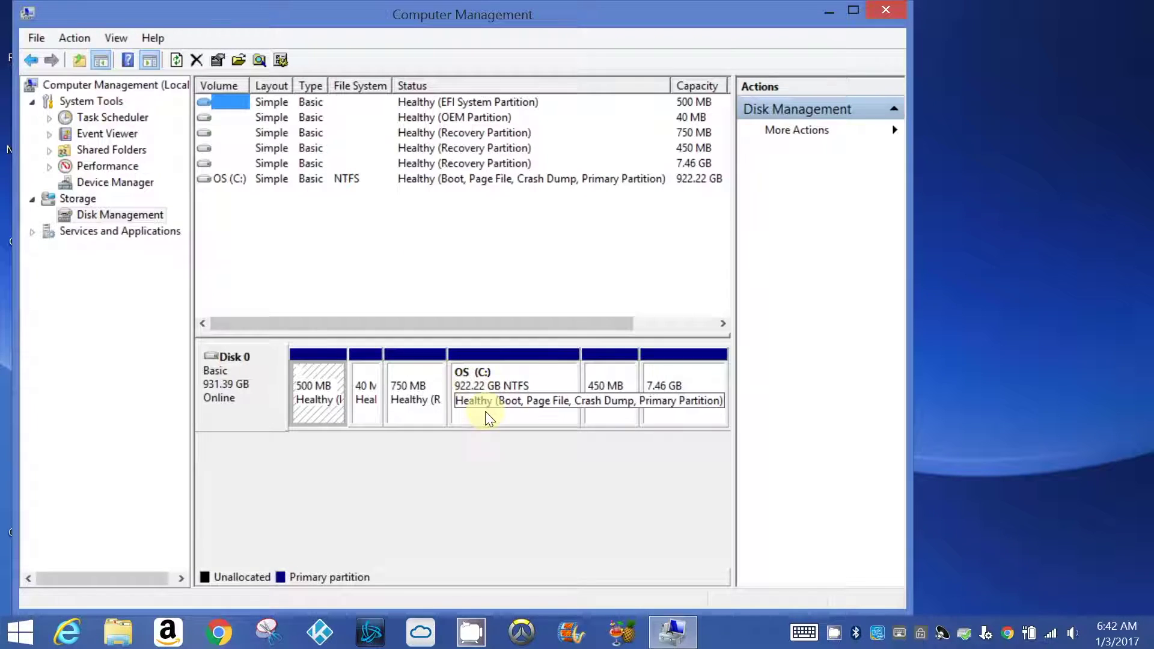
{"action": "left_click", "coordinate": [489, 384]}
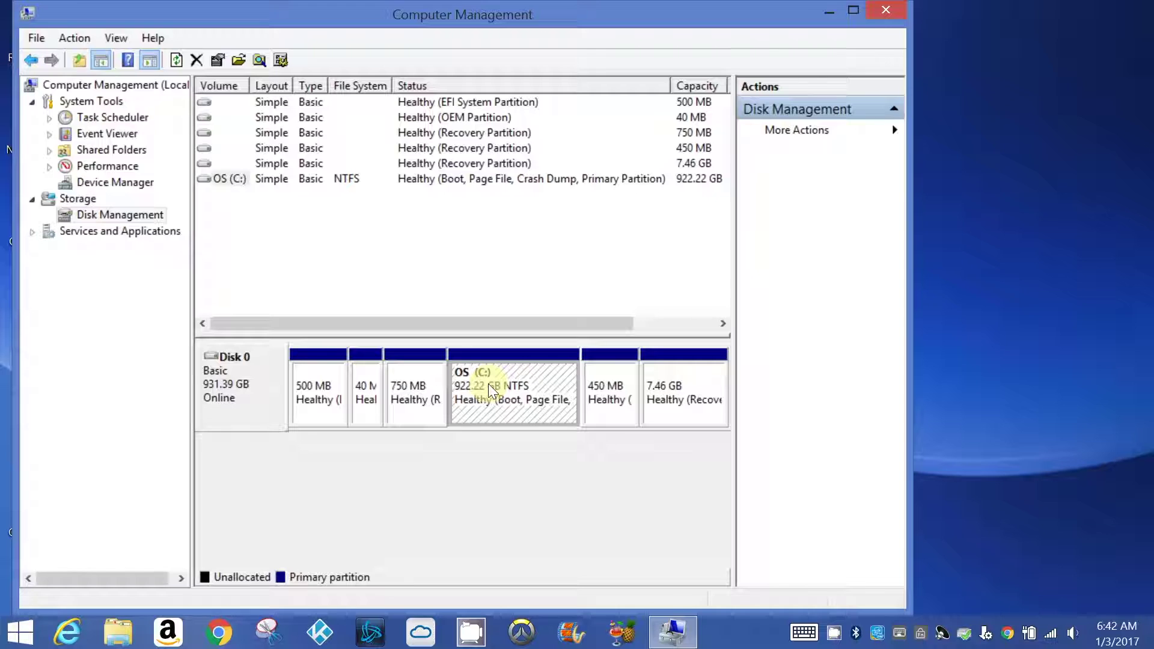
{"action": "right_click", "coordinate": [489, 384]}
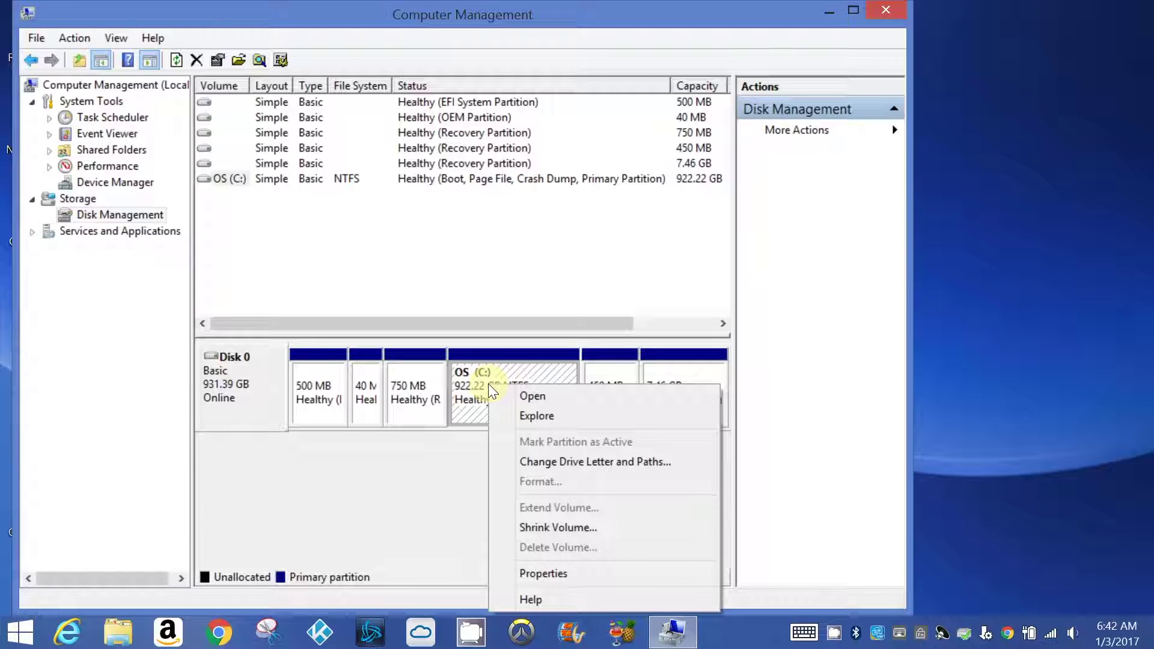
Shrink OS (C:) by 468351 MB, leaving 457.37 GB of unallocated space.
{"action": "left_click", "coordinate": [539, 527]}
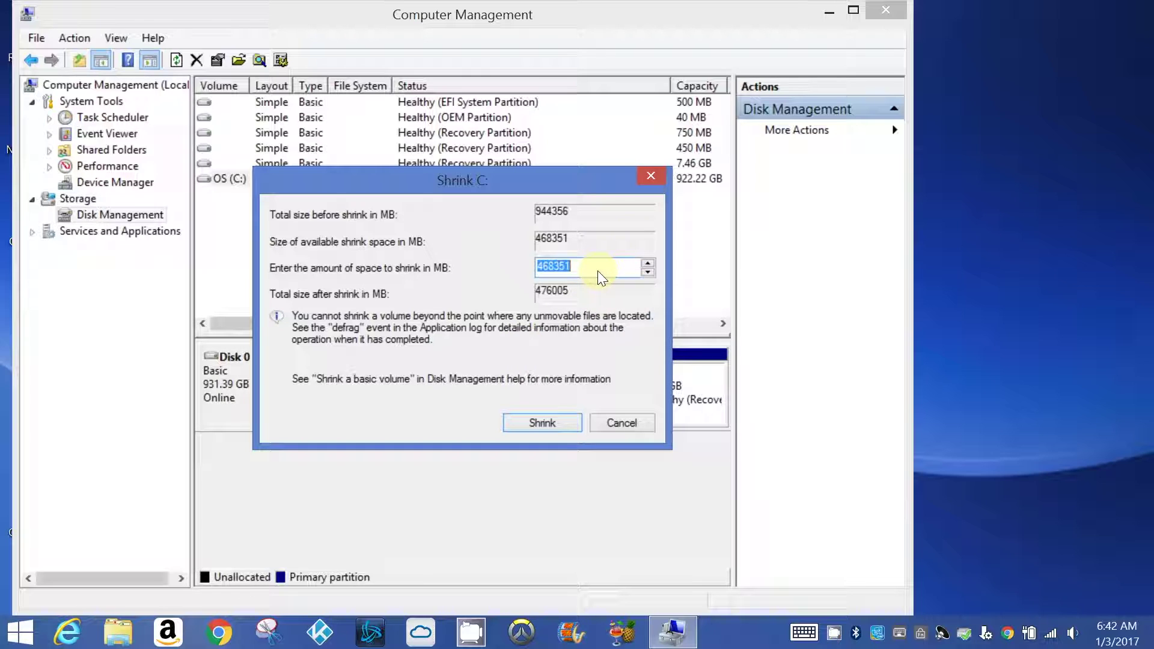
{"action": "left_click", "coordinate": [543, 423]}
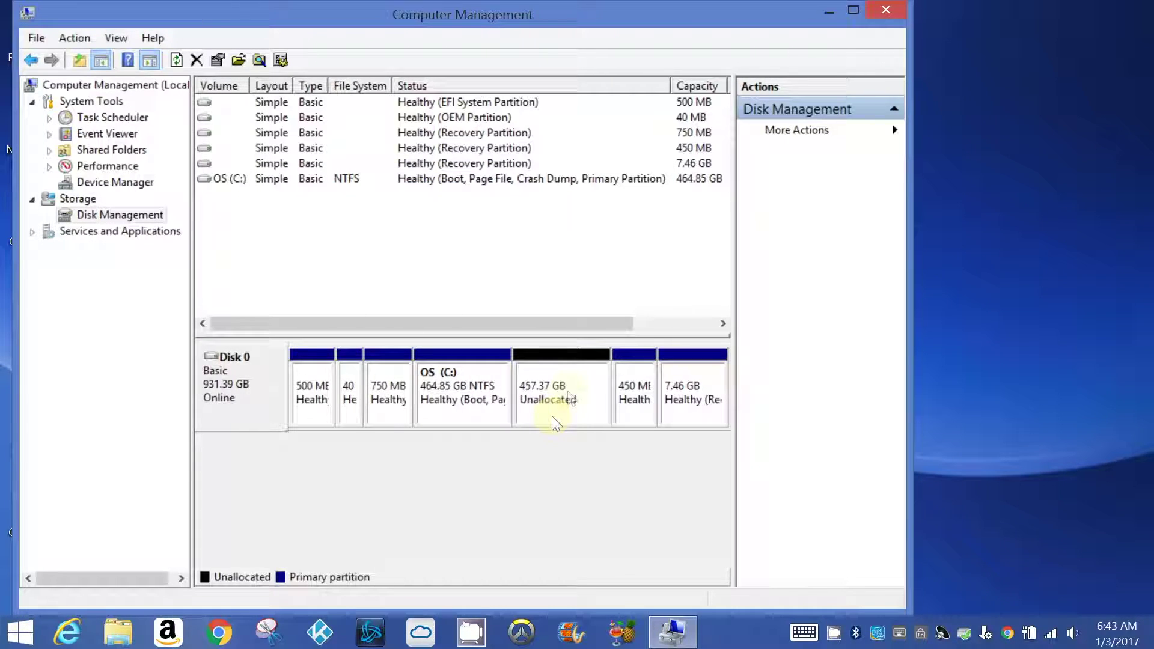
{"action": "right_click", "coordinate": [567, 397]}
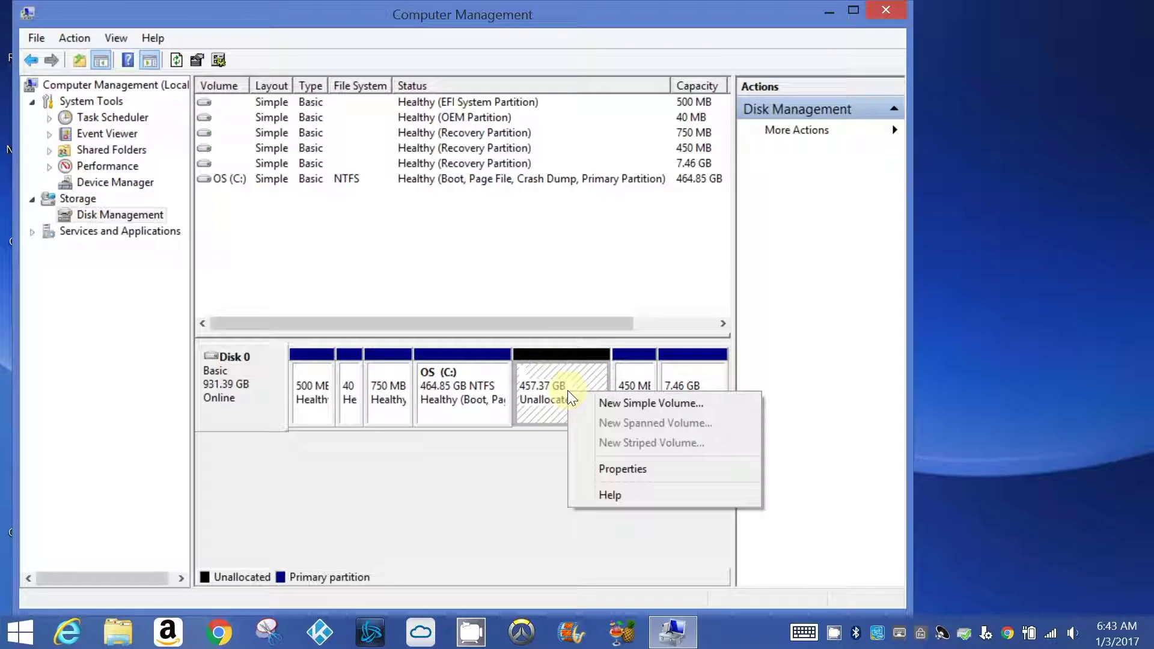
Create a full-size 468350 MB NTFS simple volume labelled 'ElCapitan' with no drive letter.
{"action": "left_click", "coordinate": [612, 402]}
{"action": "left_click", "coordinate": [549, 424]}
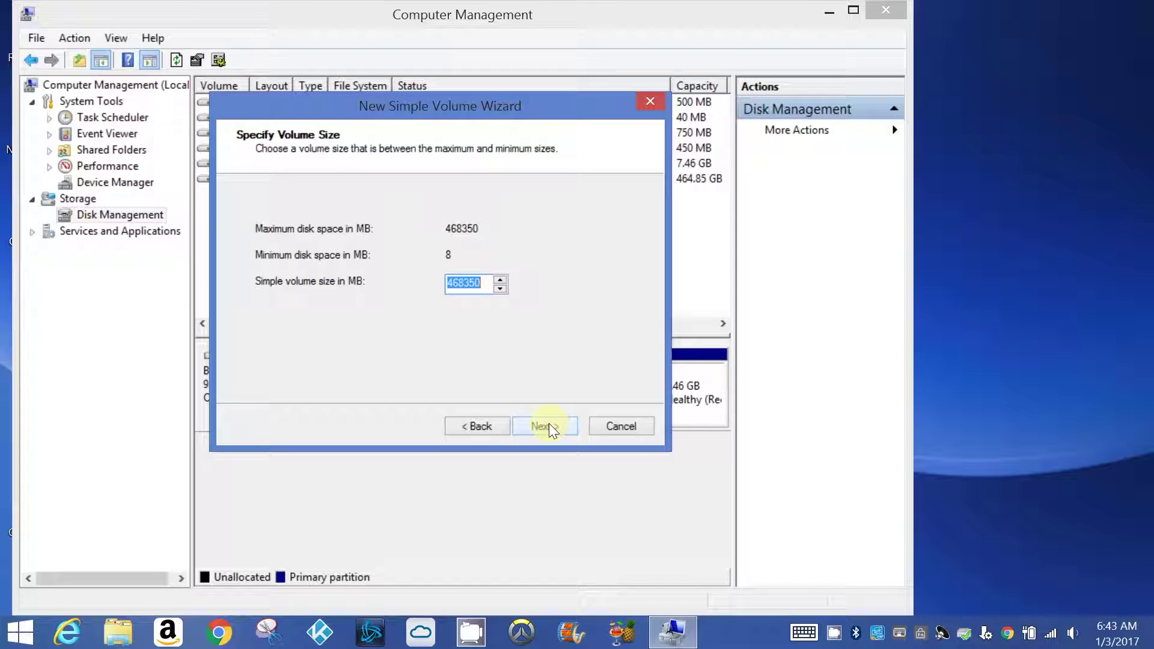
{"action": "left_click", "coordinate": [549, 423]}
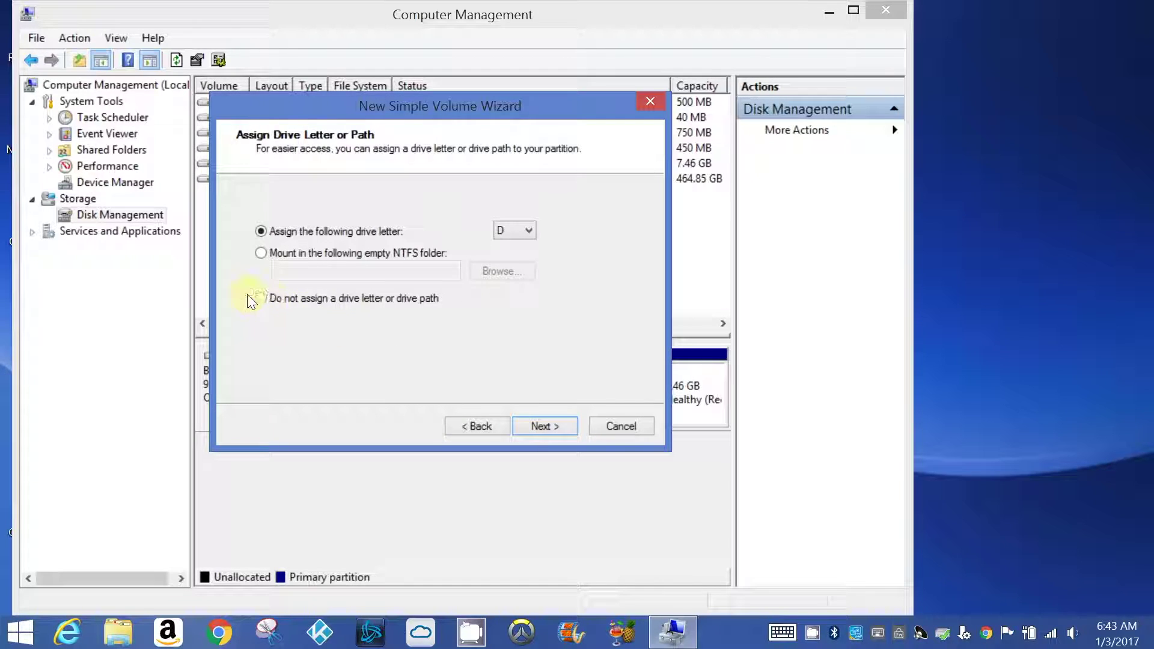
{"action": "left_click", "coordinate": [266, 299]}
{"action": "left_click", "coordinate": [550, 431]}
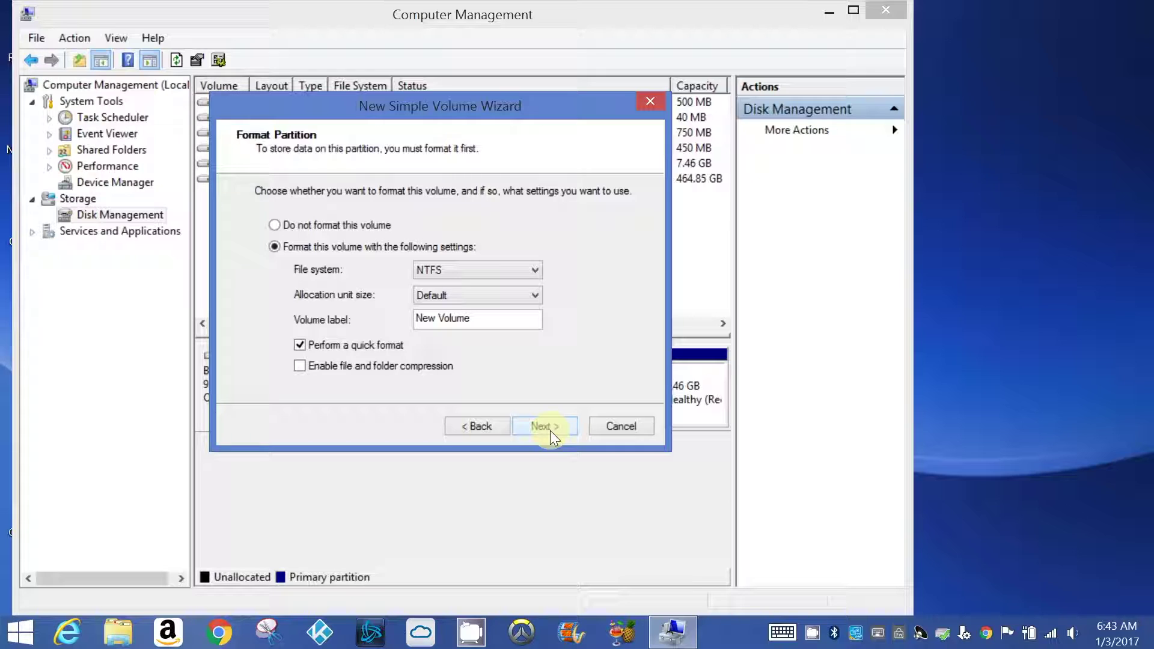
{"action": "left_click", "coordinate": [502, 269]}
{"action": "left_click", "coordinate": [503, 269]}
{"action": "left_click_drag", "start_coordinate": [481, 321], "coordinate": [382, 311]}
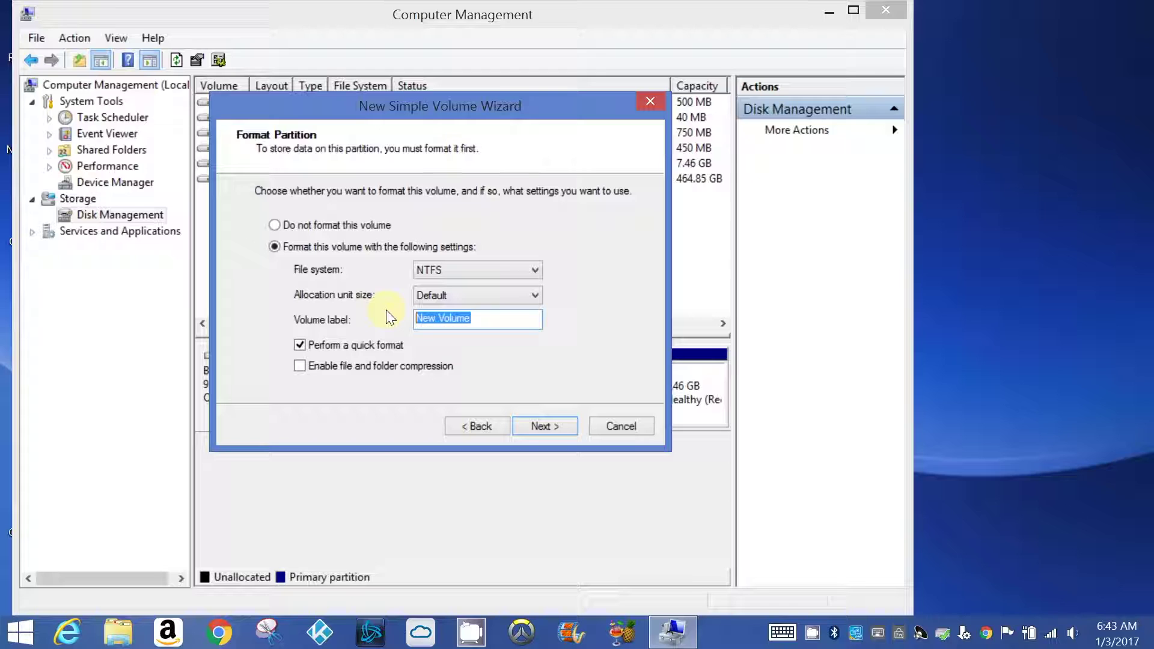
{"action": "type", "text": "El"}
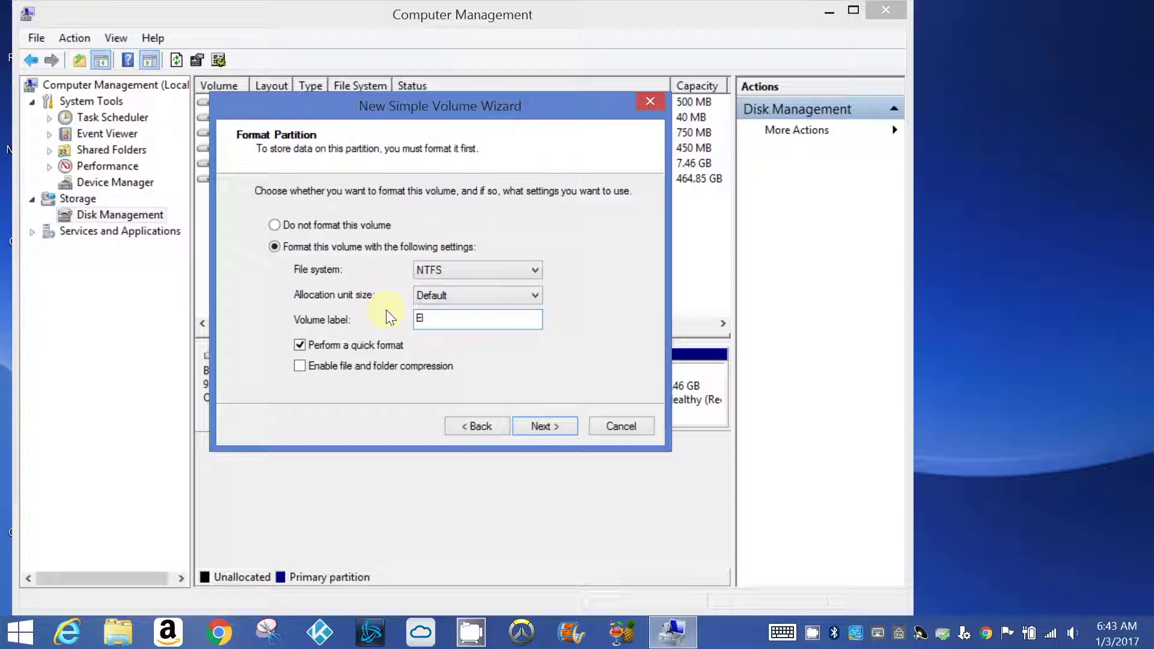
{"action": "type", "text": "Capitan"}
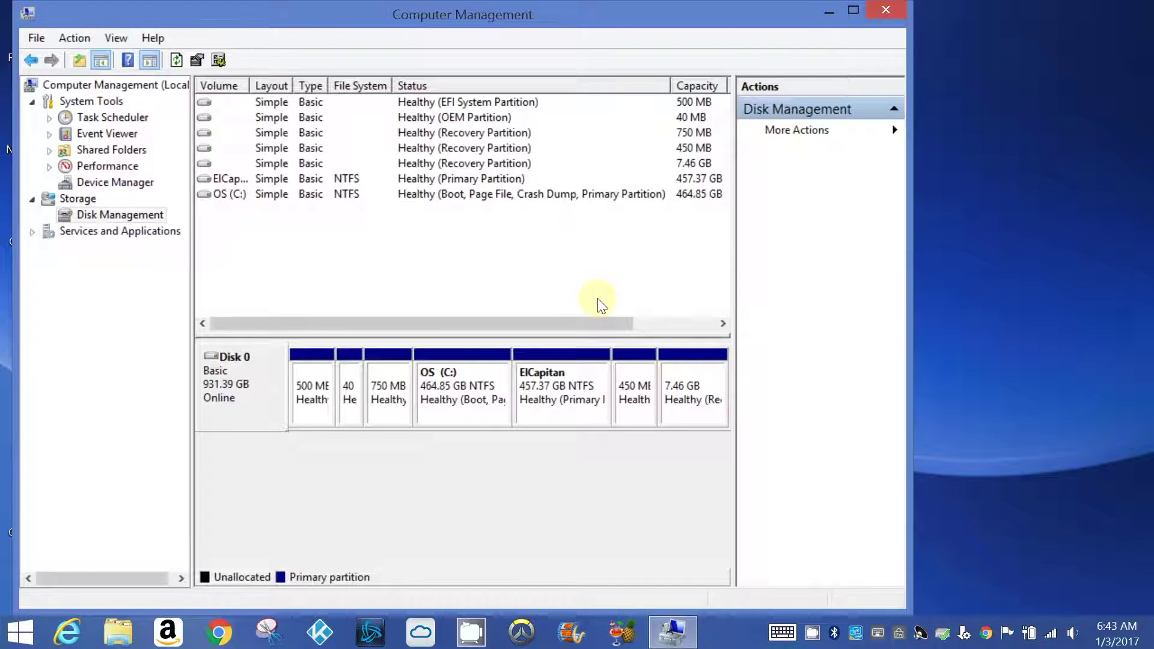
{"action": "left_click", "coordinate": [889, 7]}
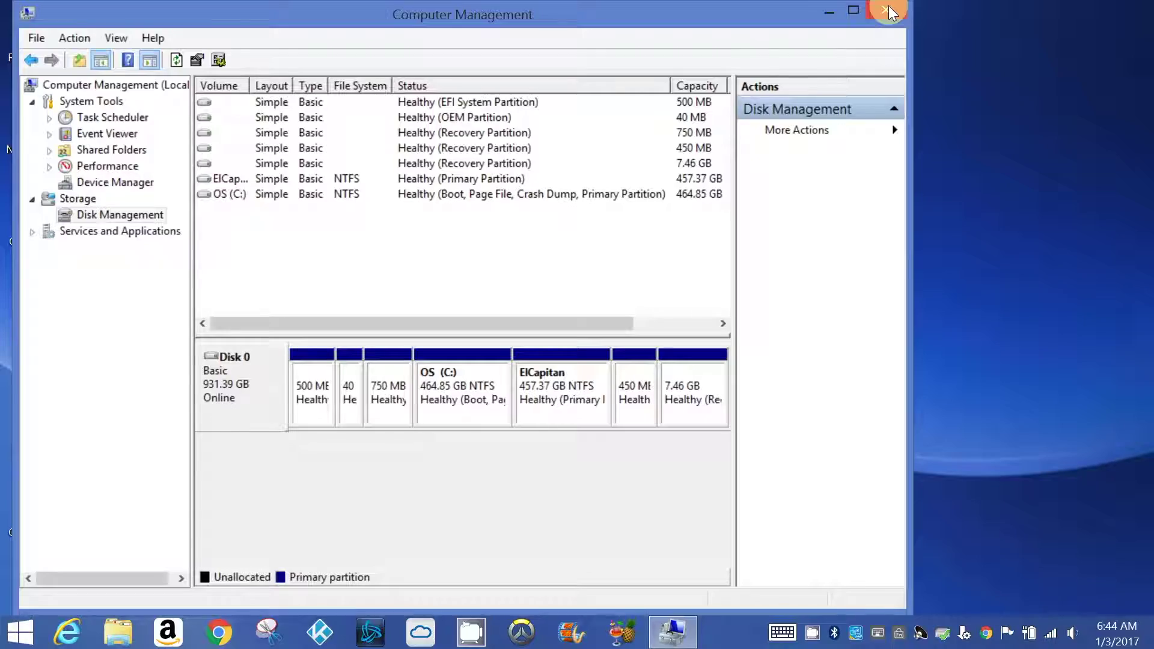
Close the Computer Management window showing the new ElCapitan partition.
{"action": "left_click", "coordinate": [888, 10]}
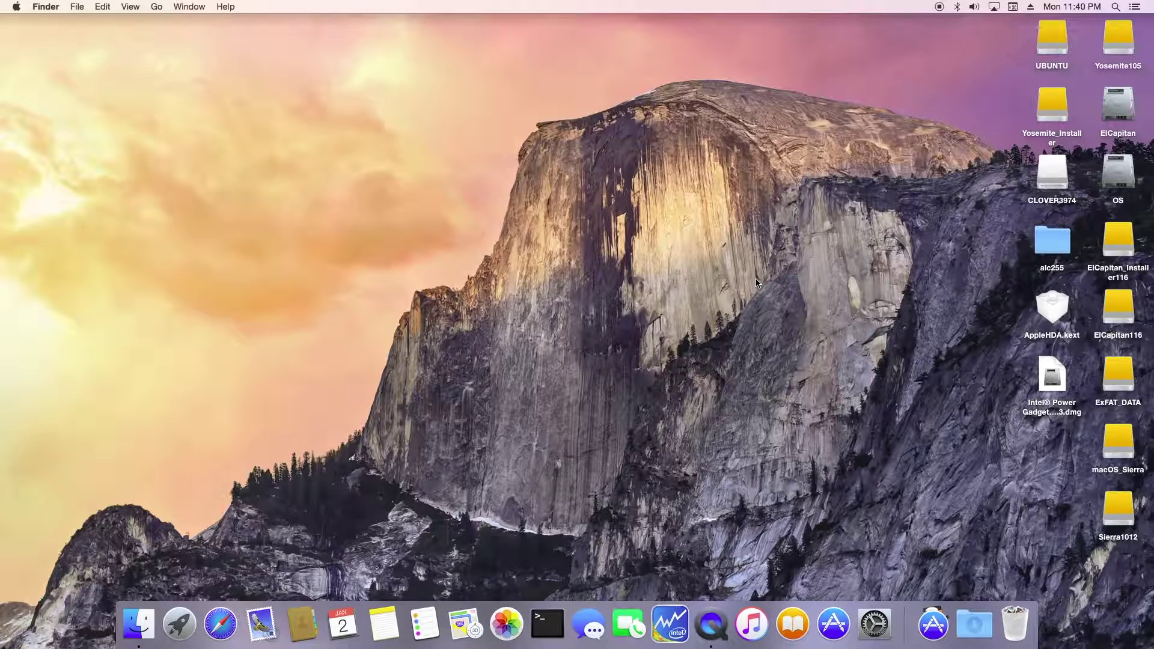
Launch Disk Utility from Applications > Utilities and select the ElCapitan NTFS partition.
{"action": "left_click", "coordinate": [934, 625]}
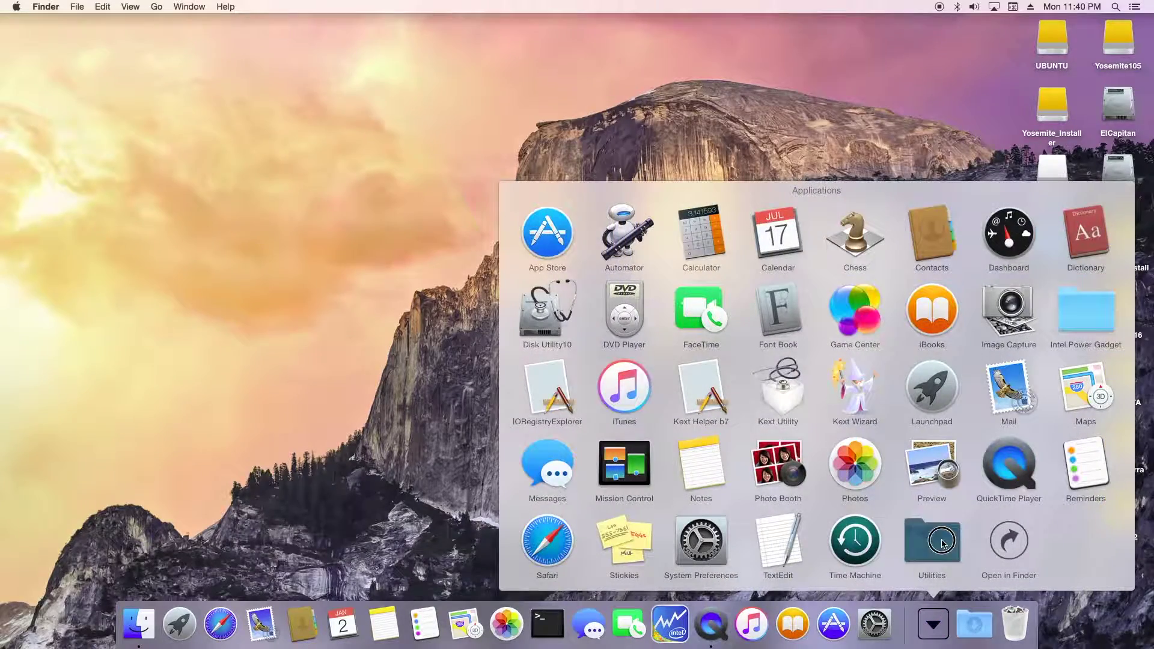
{"action": "left_click", "coordinate": [942, 543]}
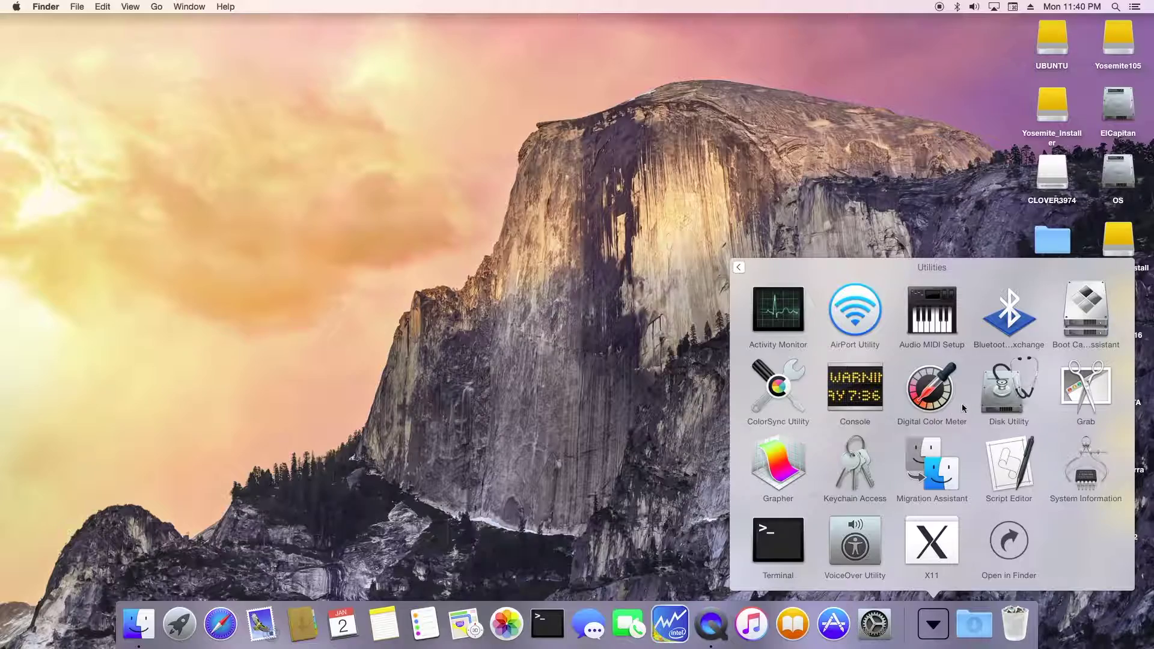
{"action": "left_click", "coordinate": [1001, 379]}
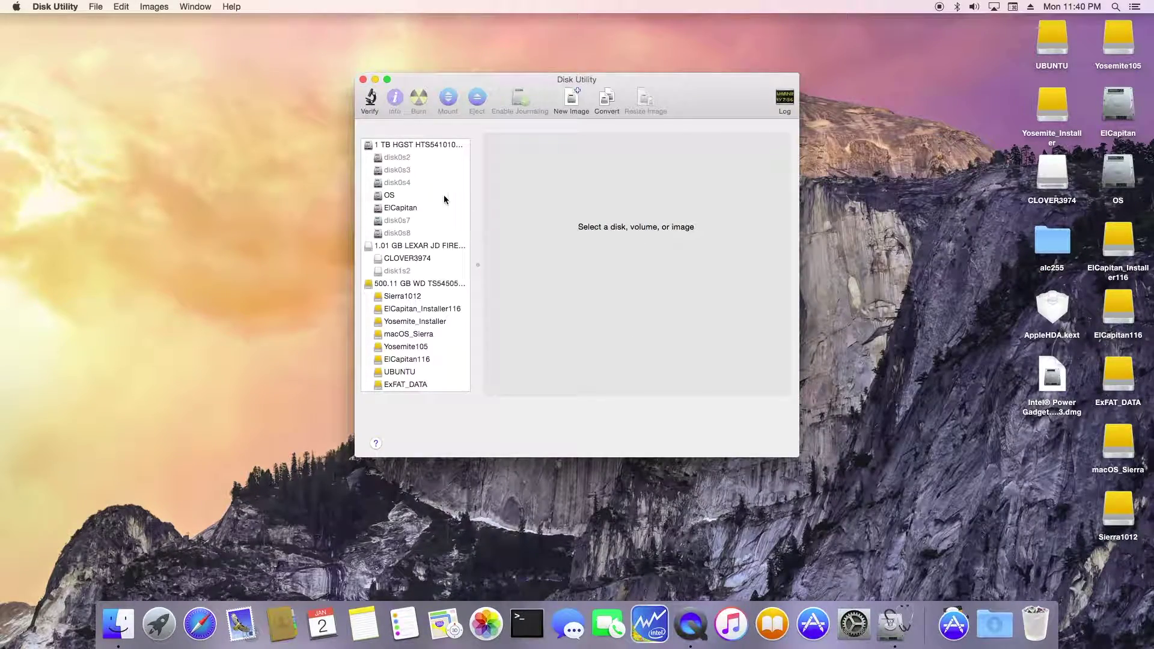
{"action": "left_click", "coordinate": [387, 211]}
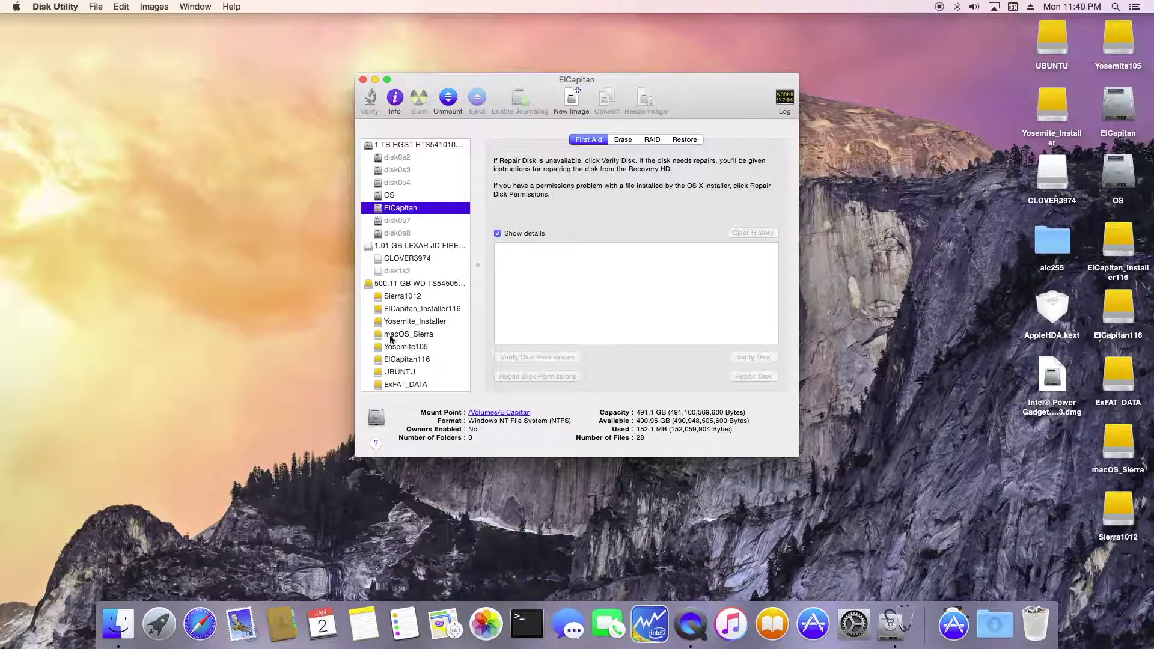
Restore ElCapitan116 as source onto the ElCapitan partition as destination.
{"action": "left_click", "coordinate": [406, 361]}
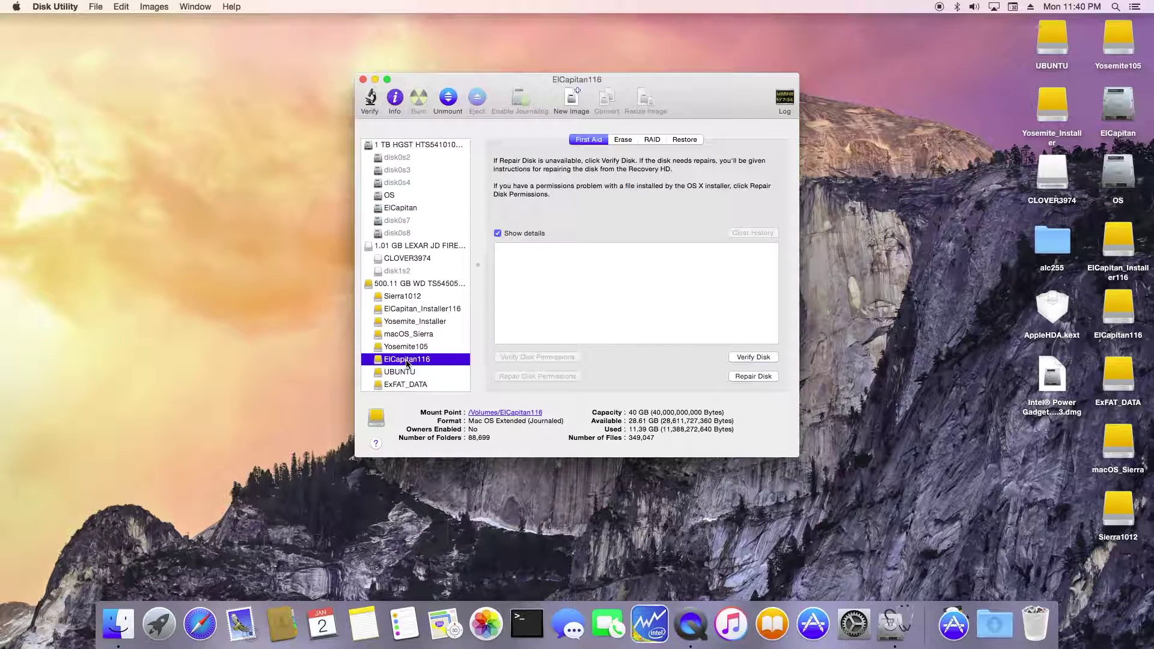
{"action": "left_click", "coordinate": [687, 140]}
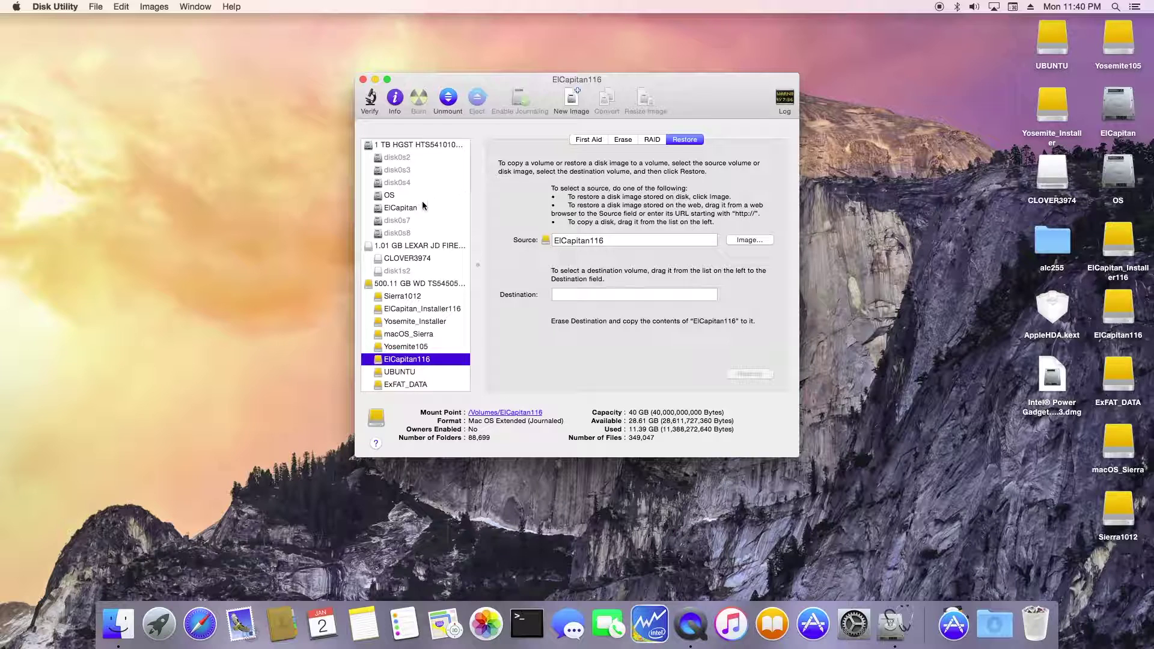
{"action": "left_click_drag", "start_coordinate": [400, 208], "coordinate": [594, 294]}
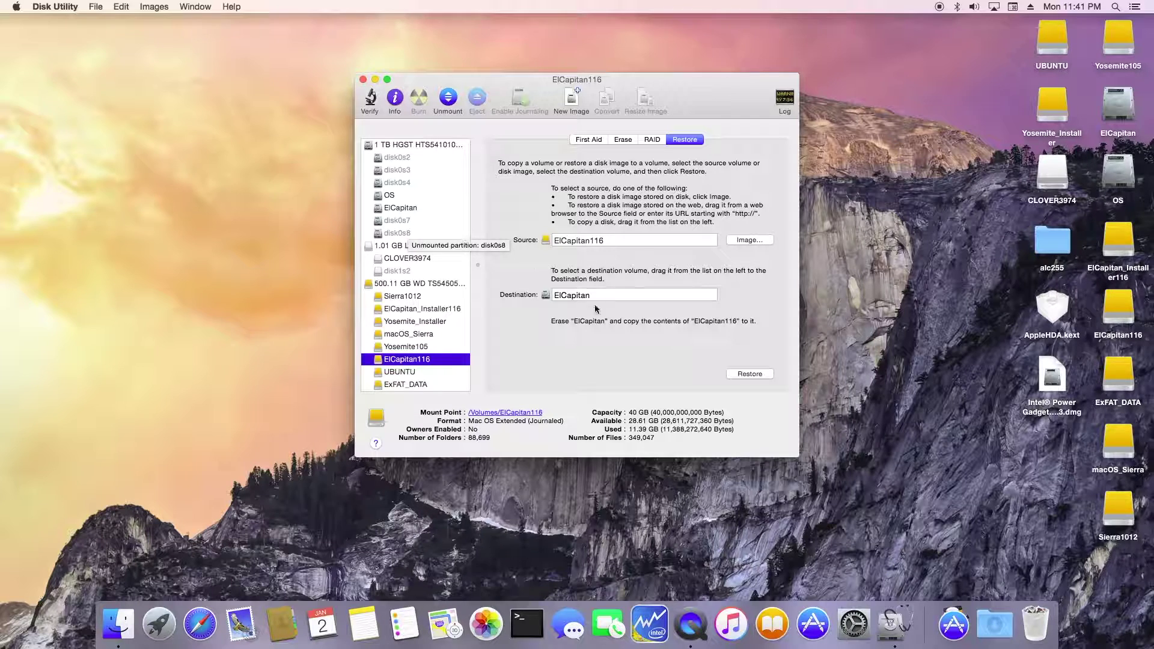
{"action": "left_click", "coordinate": [751, 374]}
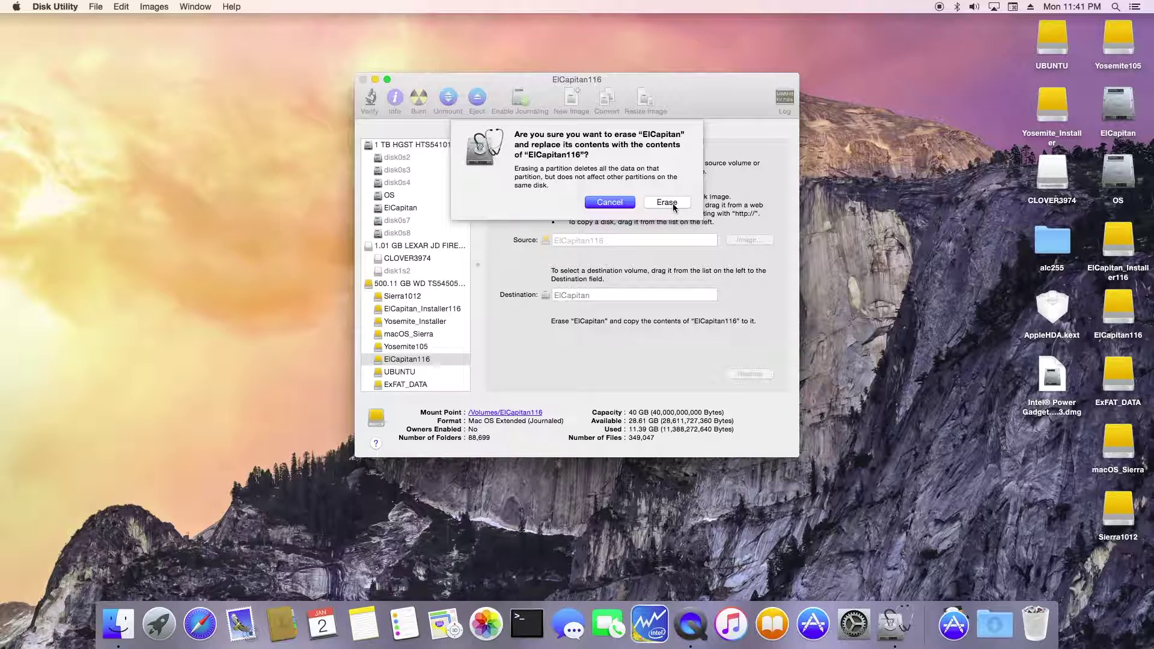
Confirm erasing ElCapitan and authorize with the administrator password to begin the restore.
{"action": "left_click", "coordinate": [673, 203]}
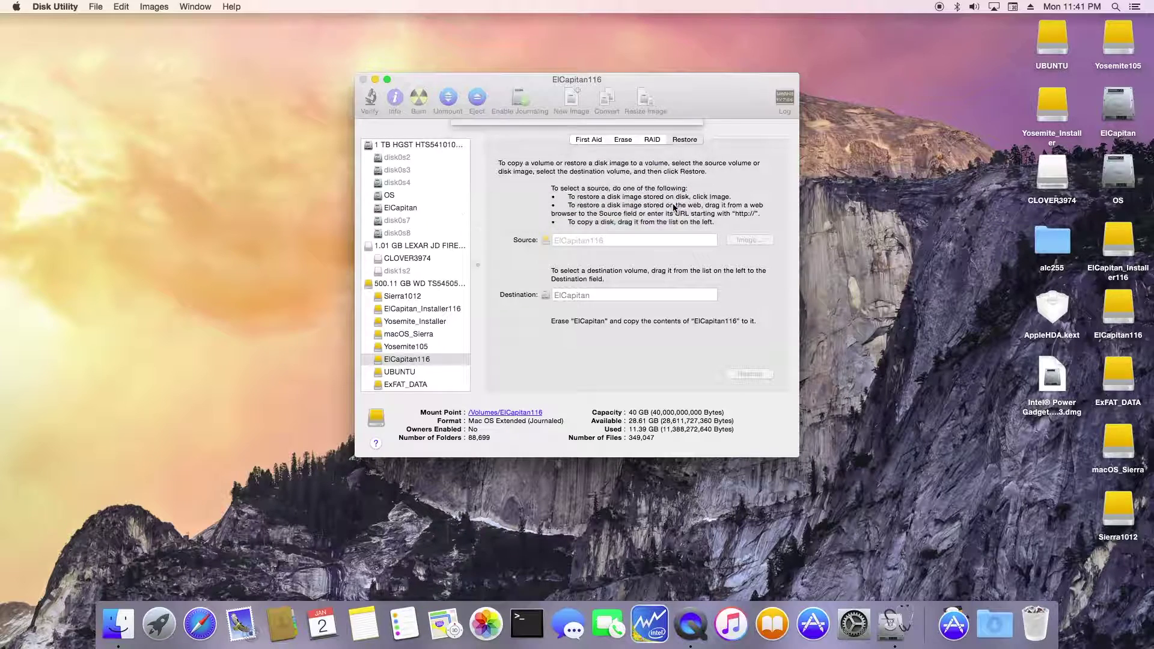
{"action": "type", "text": "•••••"}
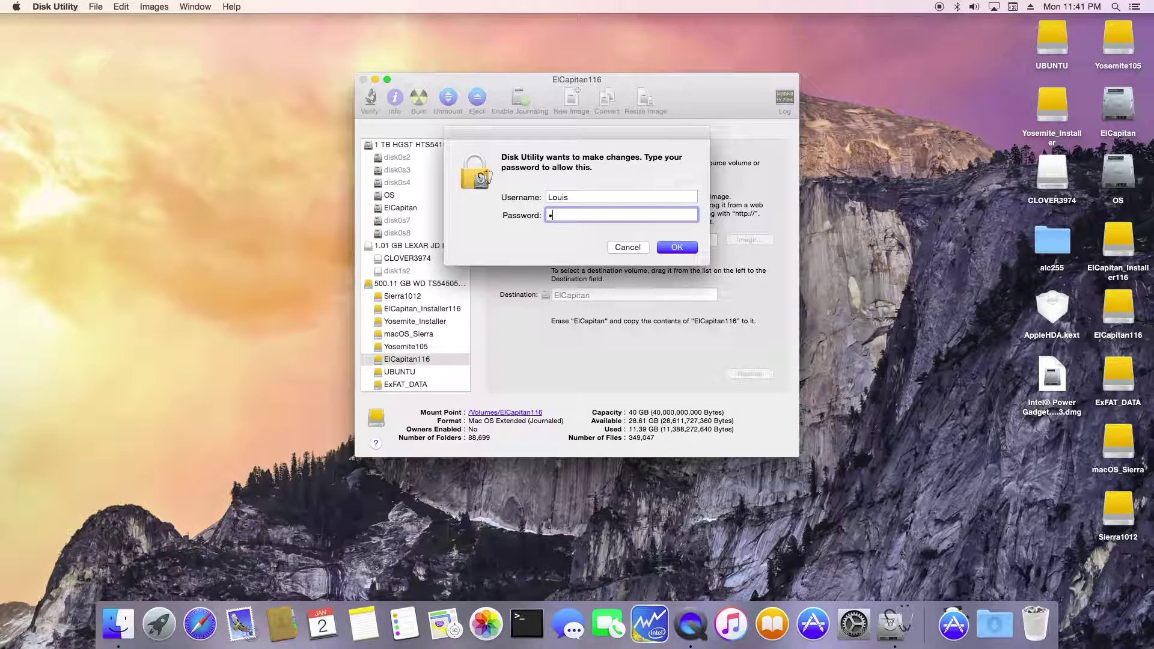
{"action": "key", "text": "Return"}
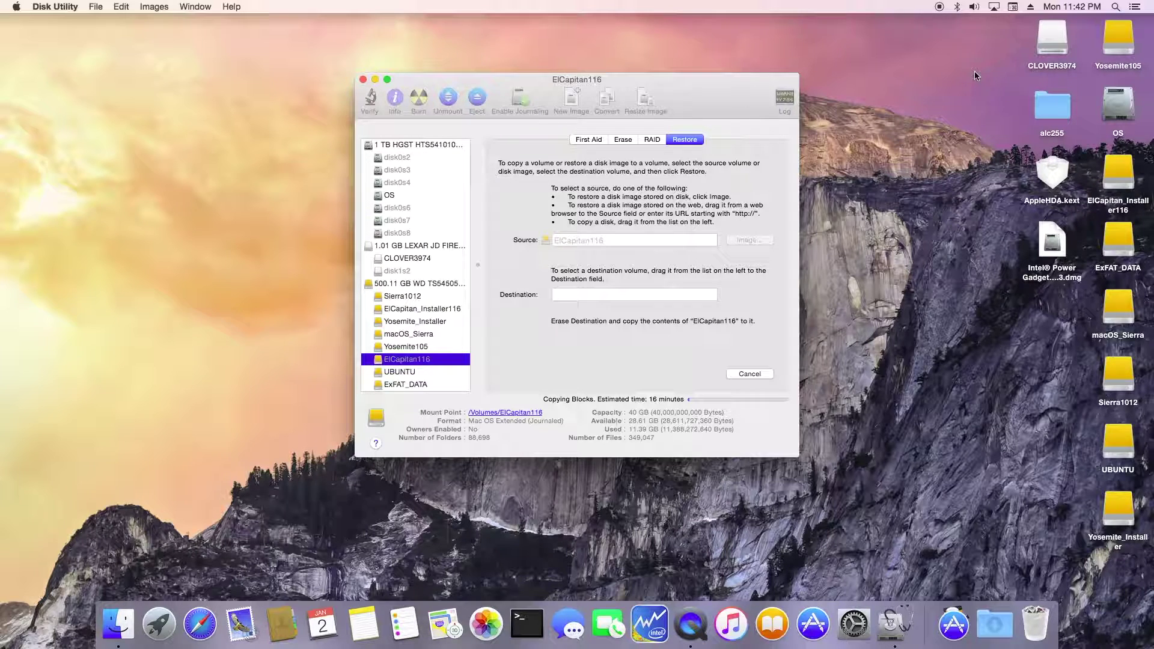
{"action": "double_click", "coordinate": [1053, 38]}
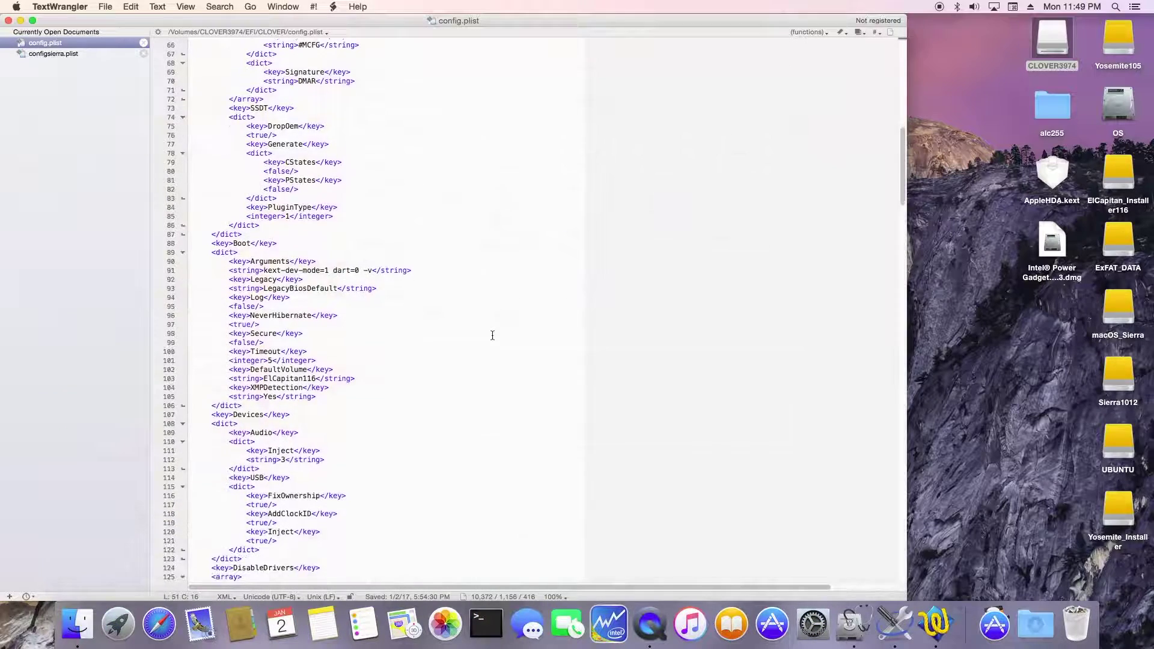
Review config.plist's ig-platform-id 0x16260006 and 1920x1080 ScreenResolution, then close both config files.
{"action": "scroll", "coordinate": [493, 335], "scroll_direction": "down", "scroll_amount": 5}
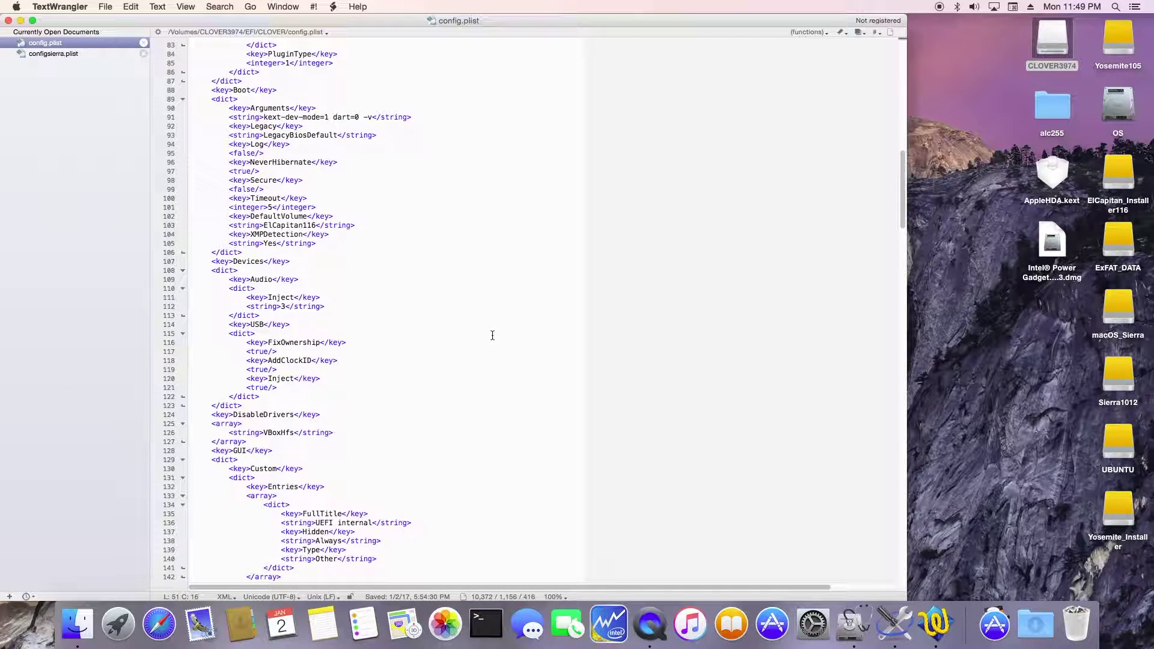
{"action": "scroll", "coordinate": [492, 334], "scroll_direction": "down", "scroll_amount": 2}
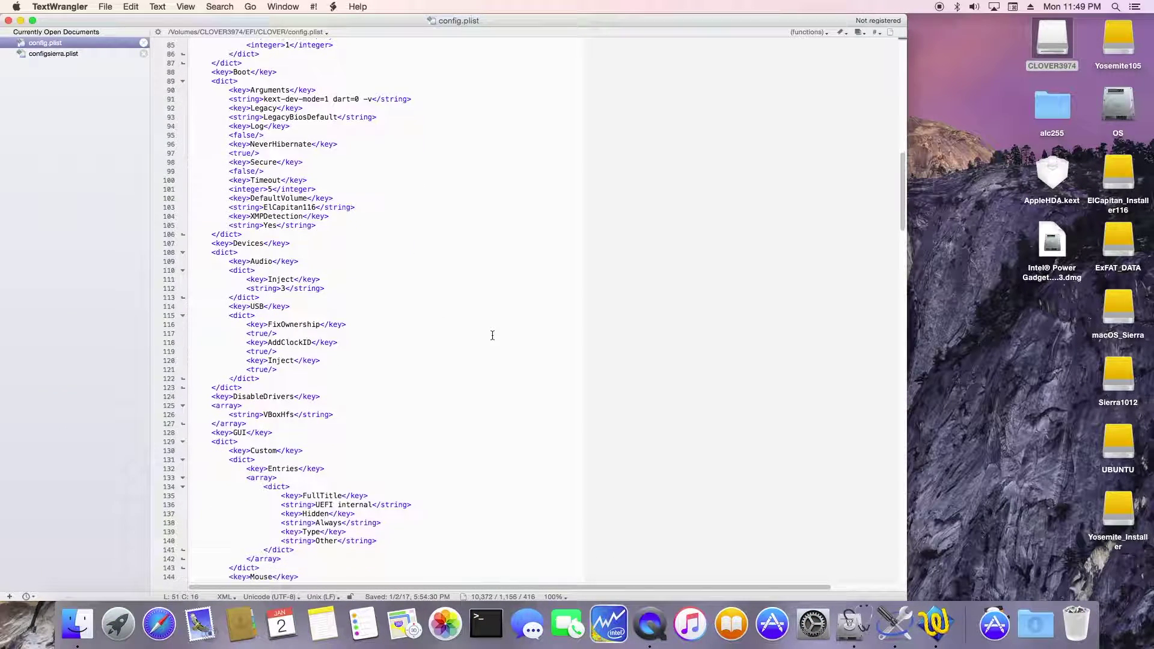
{"action": "scroll", "coordinate": [492, 335], "scroll_direction": "down", "scroll_amount": 7}
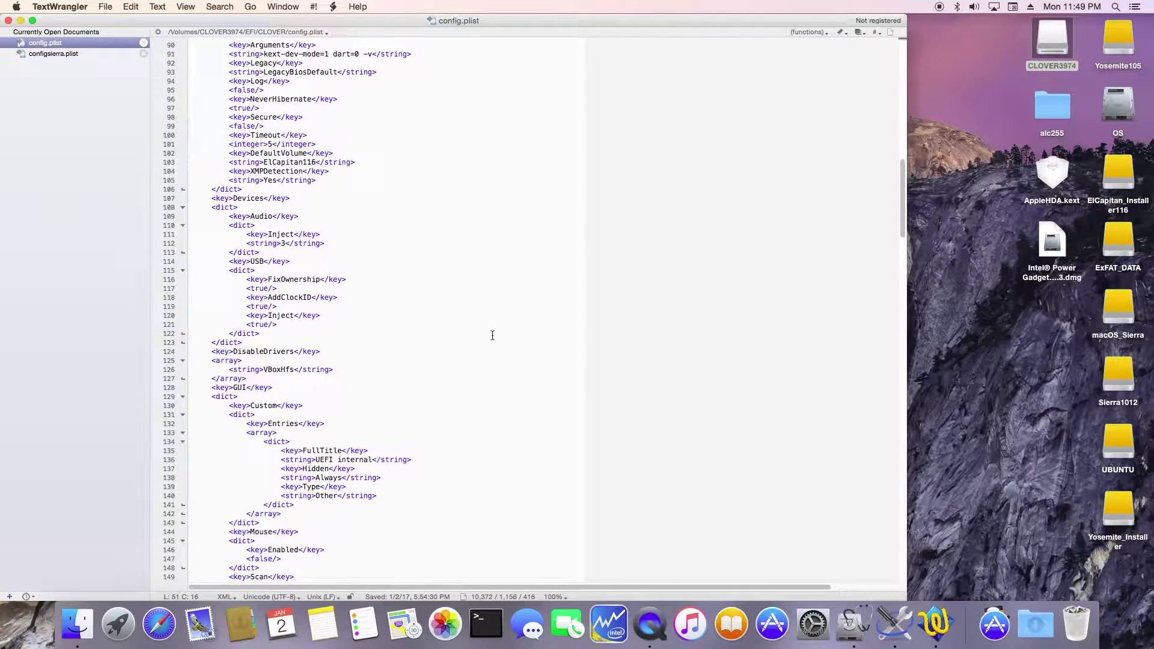
{"action": "scroll", "coordinate": [493, 335], "scroll_direction": "down", "scroll_amount": 10}
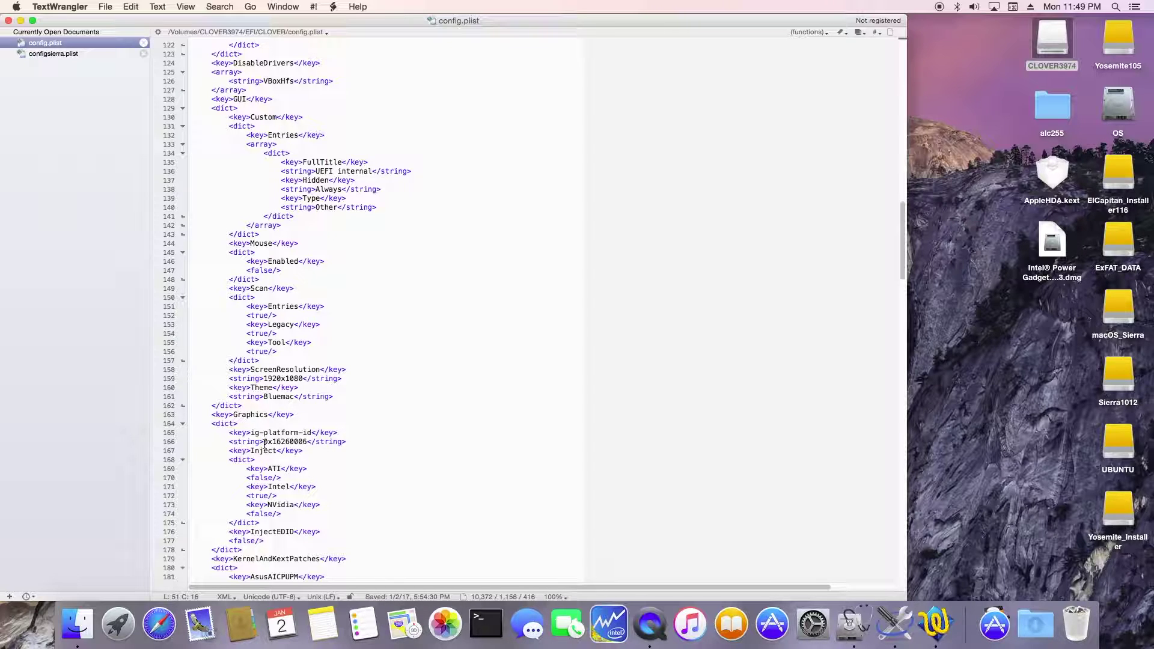
{"action": "left_click_drag", "start_coordinate": [265, 444], "coordinate": [288, 438]}
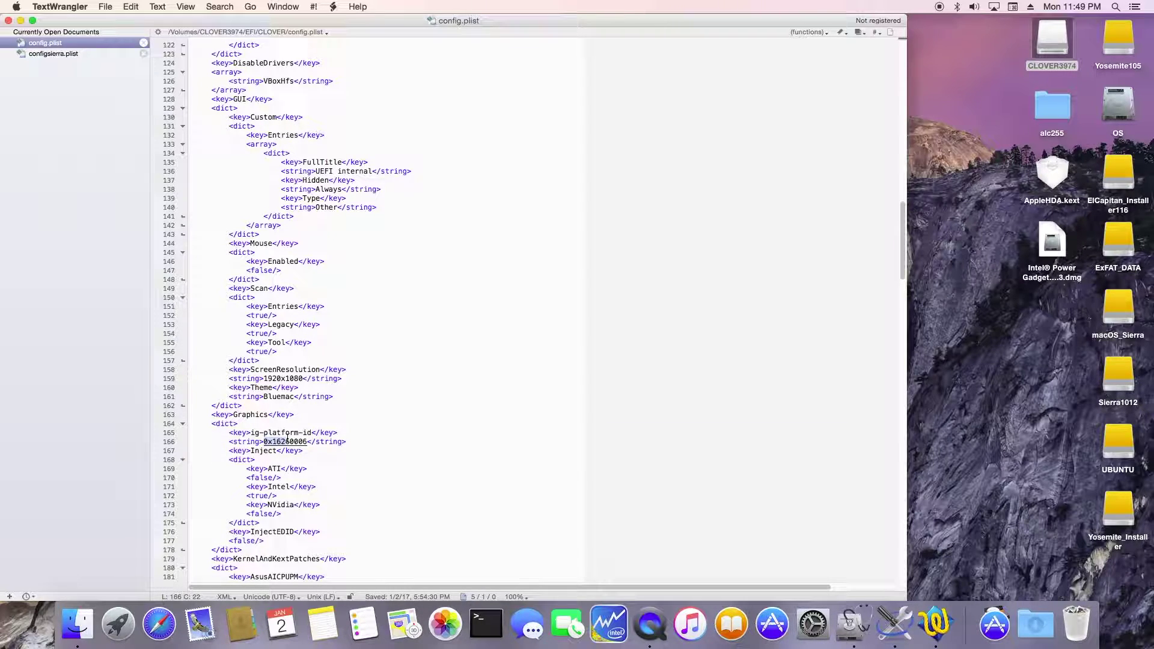
{"action": "left_click", "coordinate": [414, 382]}
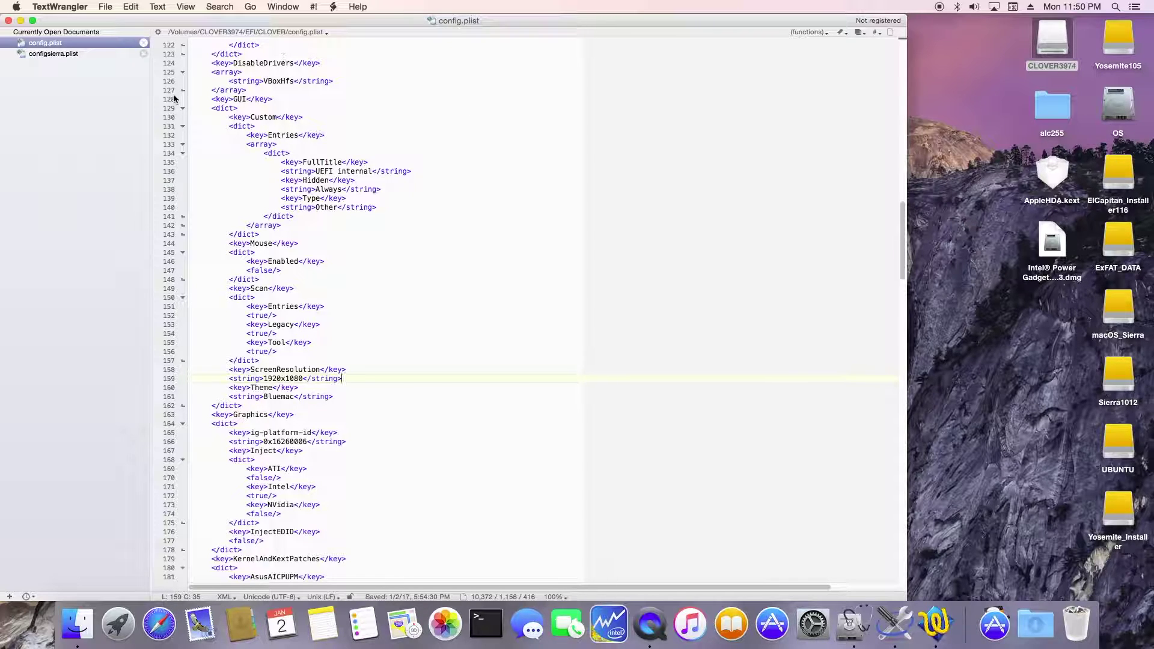
{"action": "left_click", "coordinate": [8, 21]}
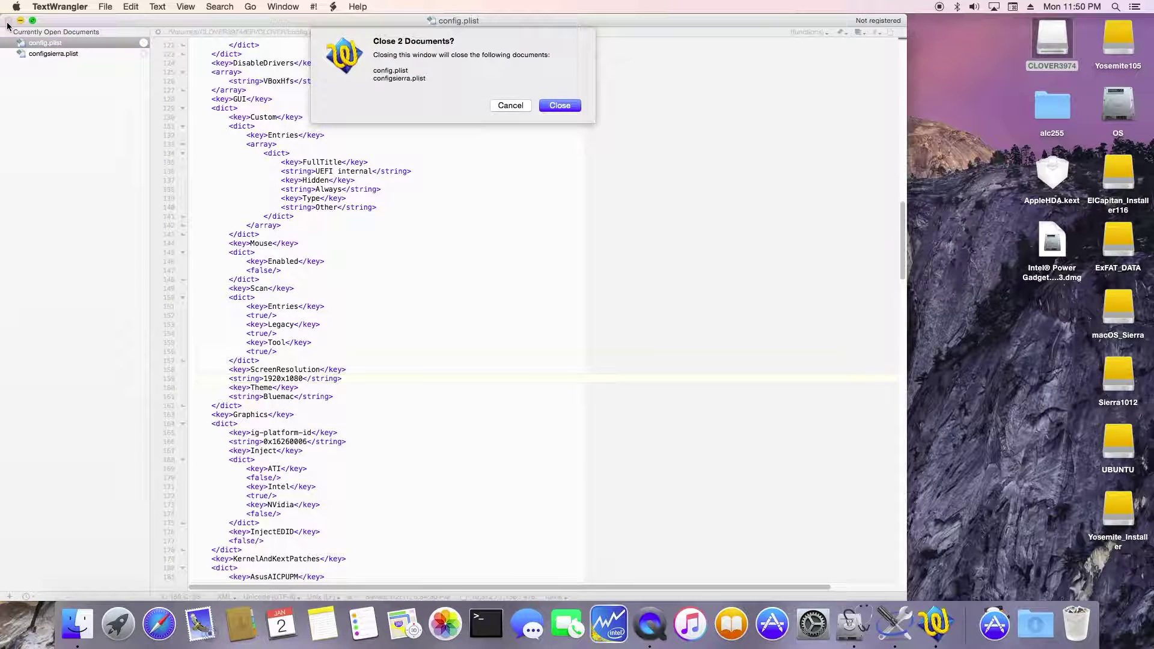
Close both open config documents, then select the CLOVER3974 drive once the restore completes.
{"action": "left_click", "coordinate": [562, 107]}
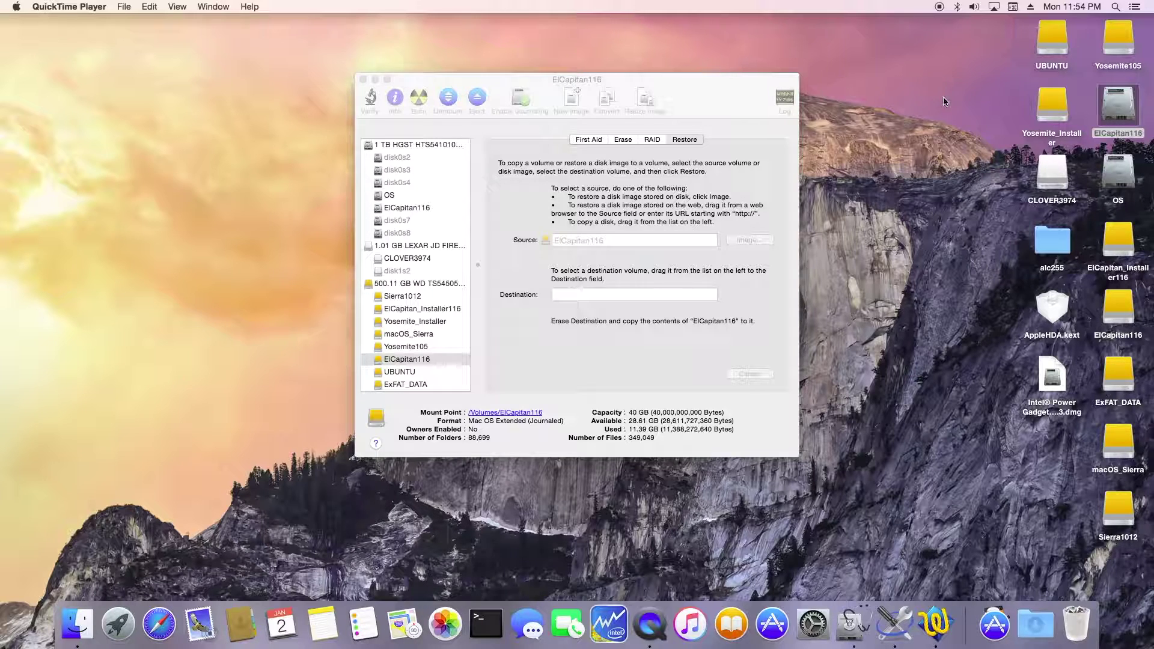
{"action": "left_click", "coordinate": [1055, 171]}
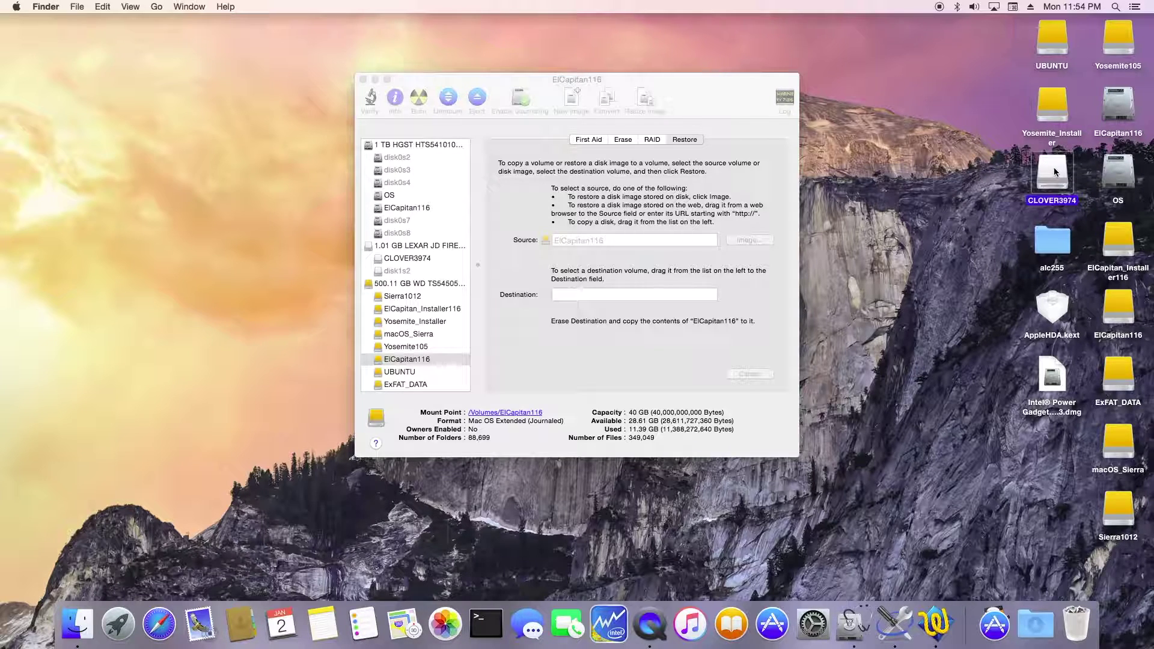